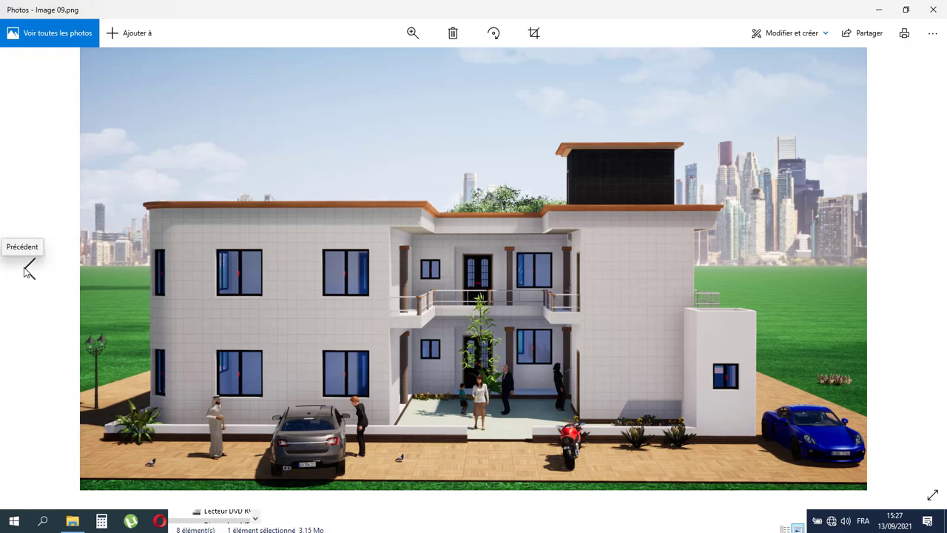
Step: Look back through the villa's exterior renderings from Image 09 to Image 04 and switch to the ARCHICAD model
{"action": "left_click", "coordinate": [28, 270]}
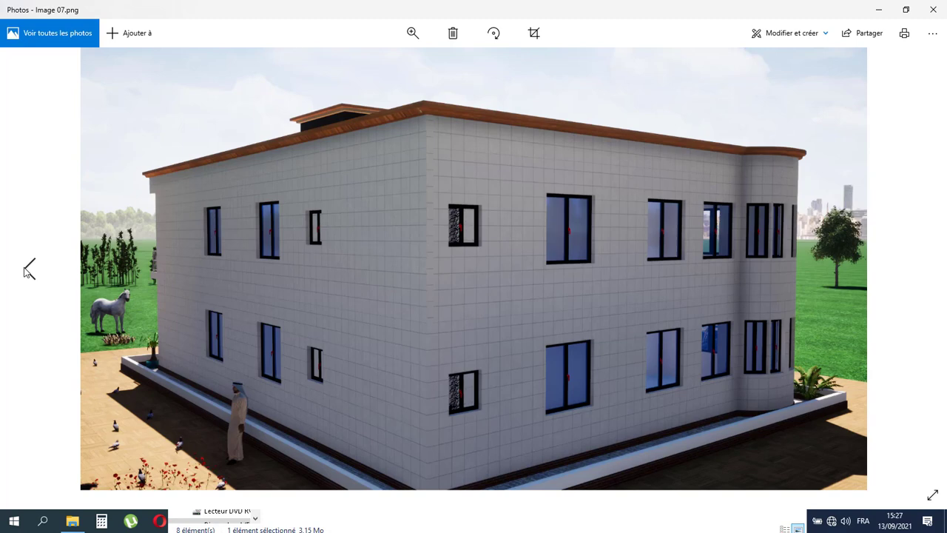
{"action": "left_click", "coordinate": [28, 270]}
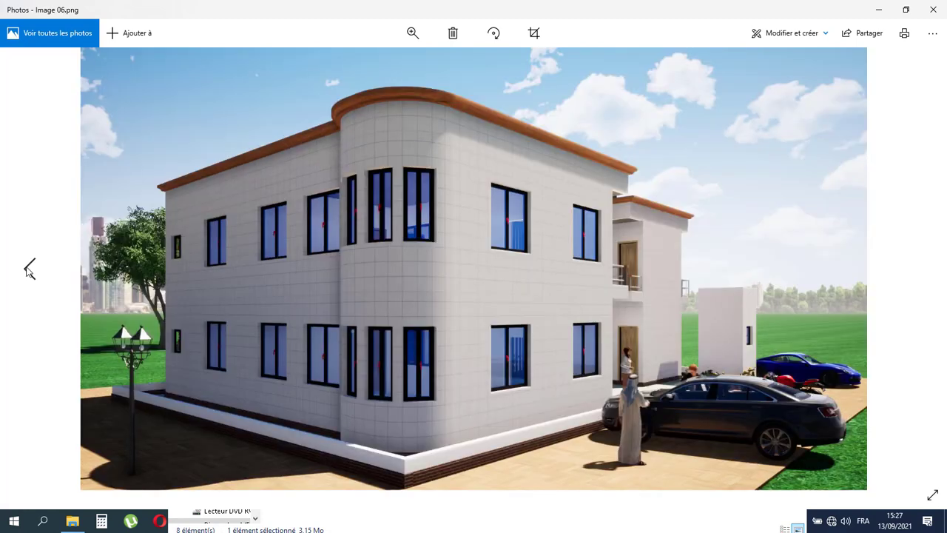
{"action": "left_click", "coordinate": [28, 271]}
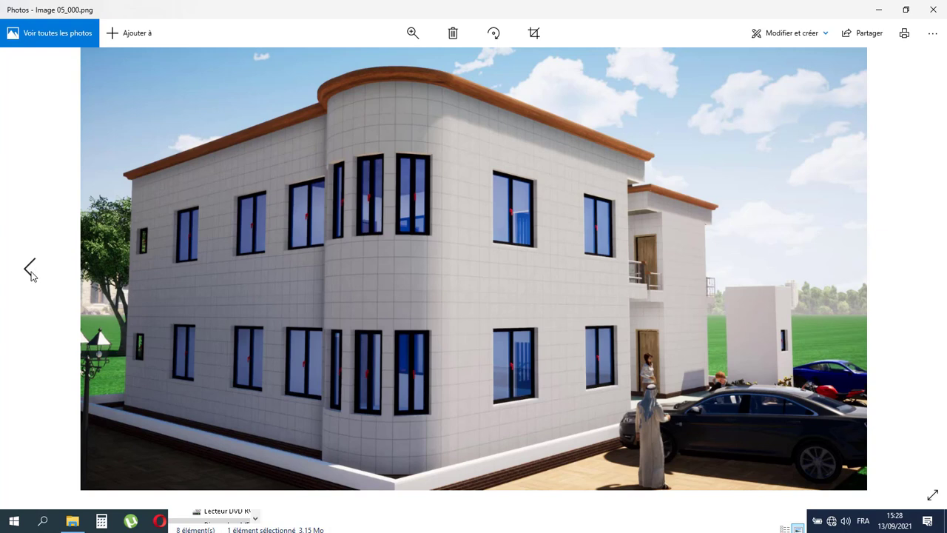
{"action": "key", "text": "Left"}
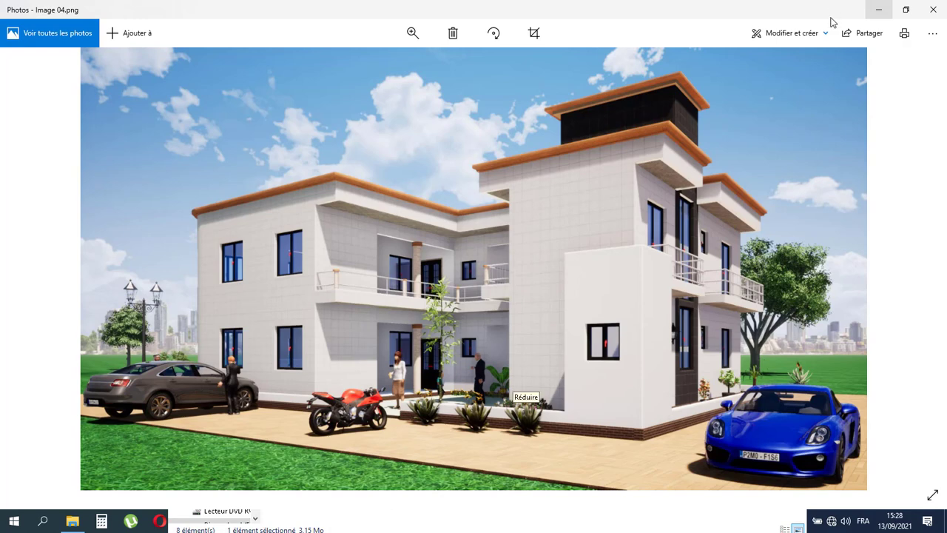
{"action": "left_click", "coordinate": [875, 11]}
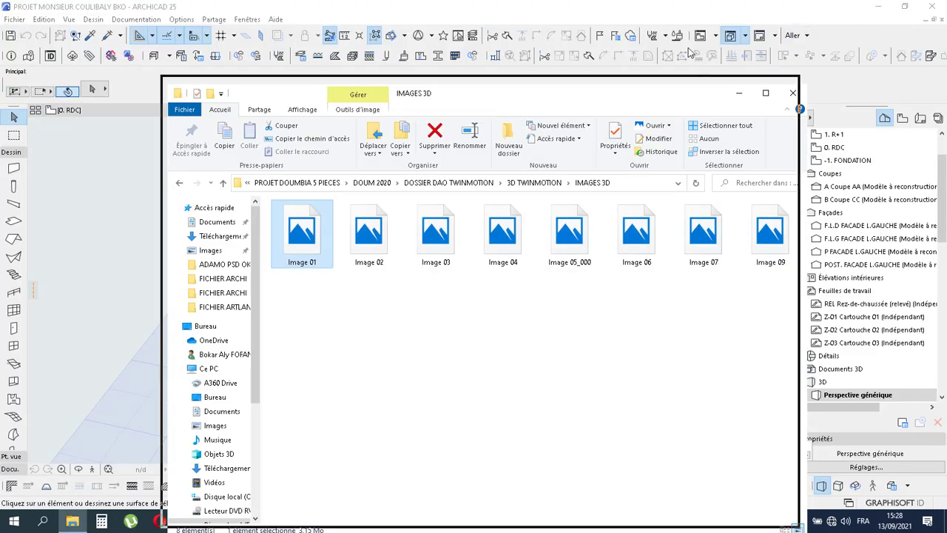
{"action": "left_click_drag", "start_coordinate": [688, 48], "coordinate": [685, 23]}
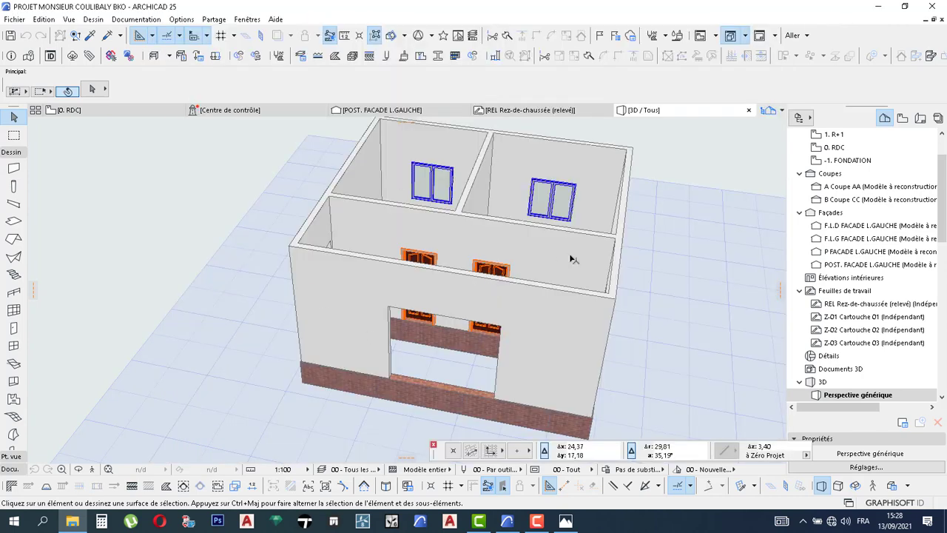
{"action": "left_click", "coordinate": [689, 176]}
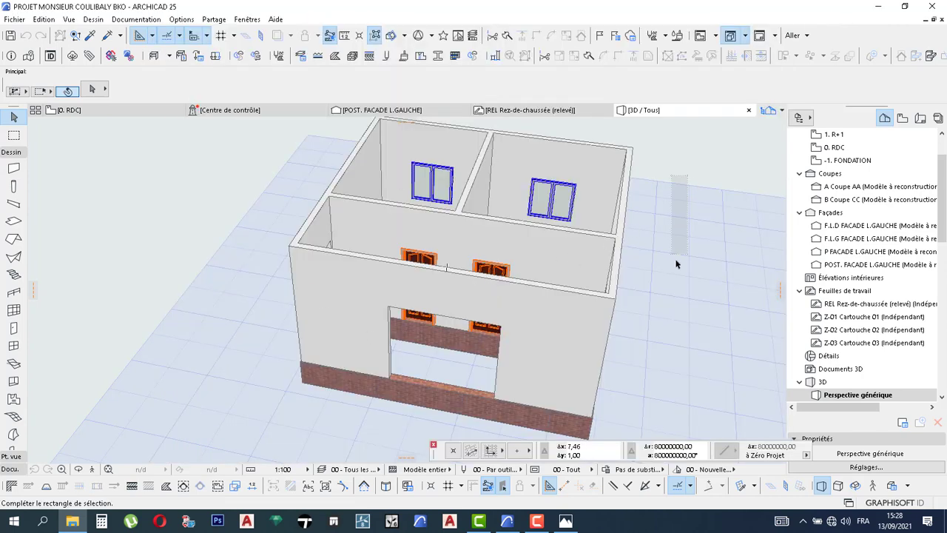
{"action": "left_click", "coordinate": [678, 234]}
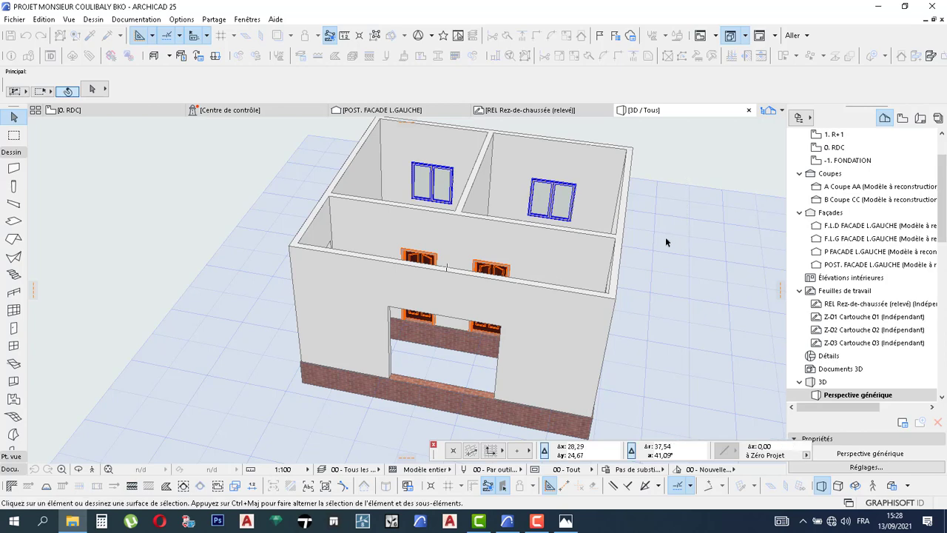
{"action": "middle_click_drag", "start_coordinate": [666, 242], "coordinate": [649, 251], "text": "shift"}
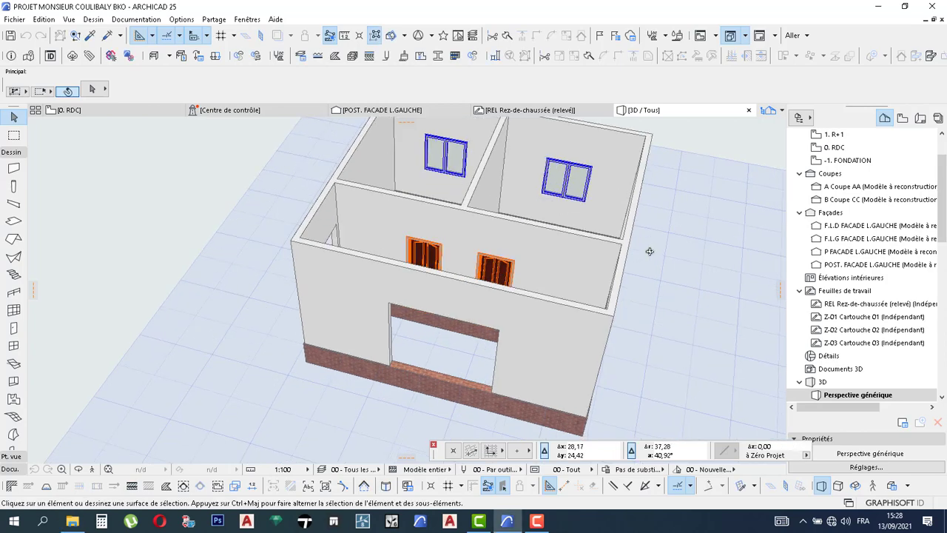
{"action": "key", "text": "alt+Tab"}
{"action": "left_click", "coordinate": [720, 21]}
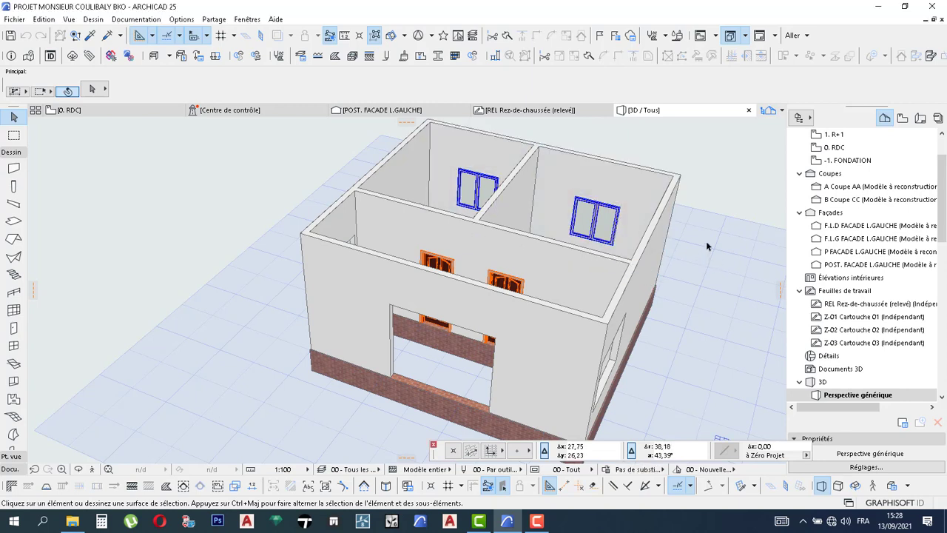
{"action": "left_click_drag", "start_coordinate": [707, 243], "coordinate": [682, 272]}
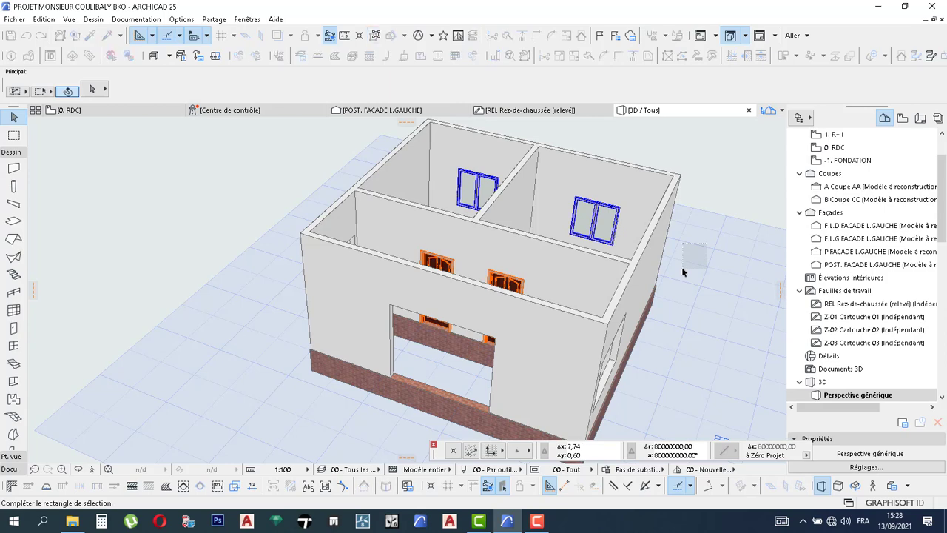
{"action": "left_click", "coordinate": [682, 273]}
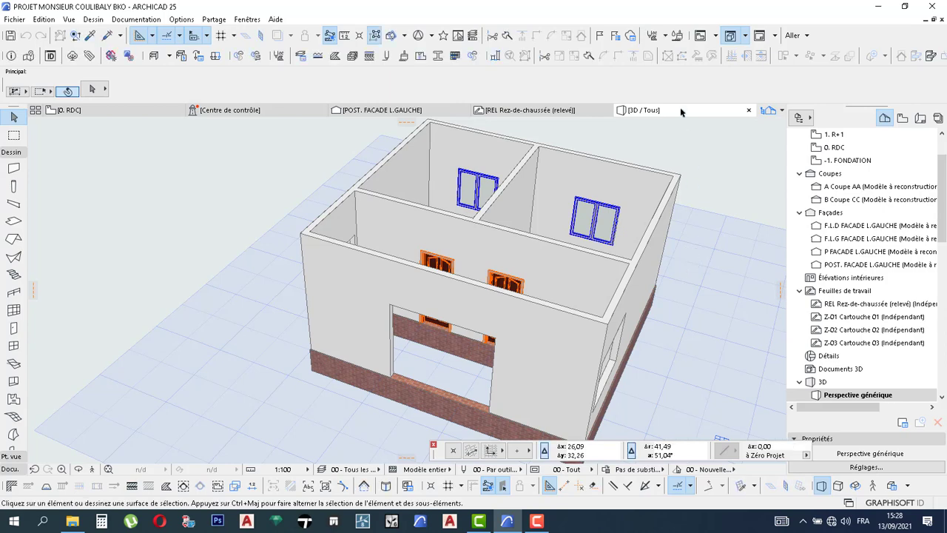
Step: Examine the house model in 3D from several sides, including its brick foundation walls from below
{"action": "scroll", "coordinate": [637, 285], "scroll_direction": "down", "scroll_amount": 5}
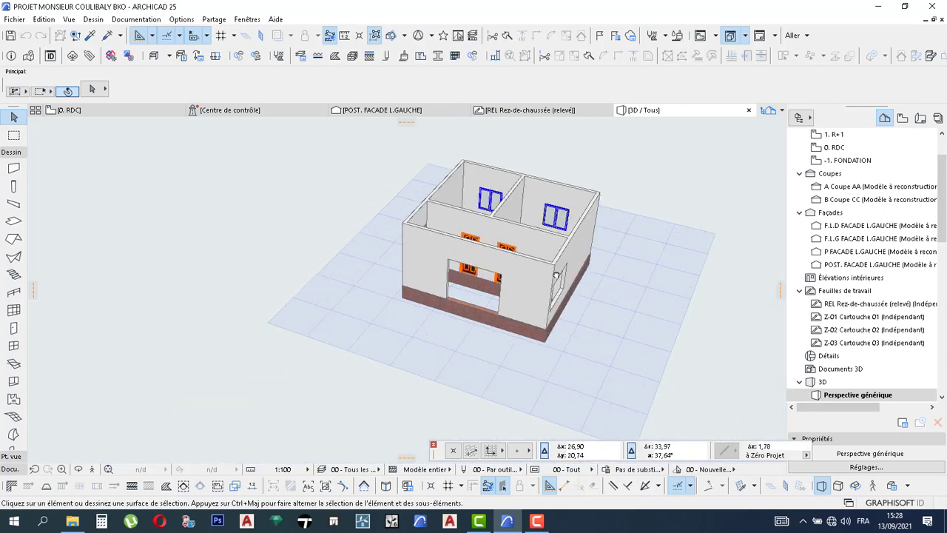
{"action": "middle_click_drag", "start_coordinate": [559, 277], "coordinate": [563, 194], "text": "shift"}
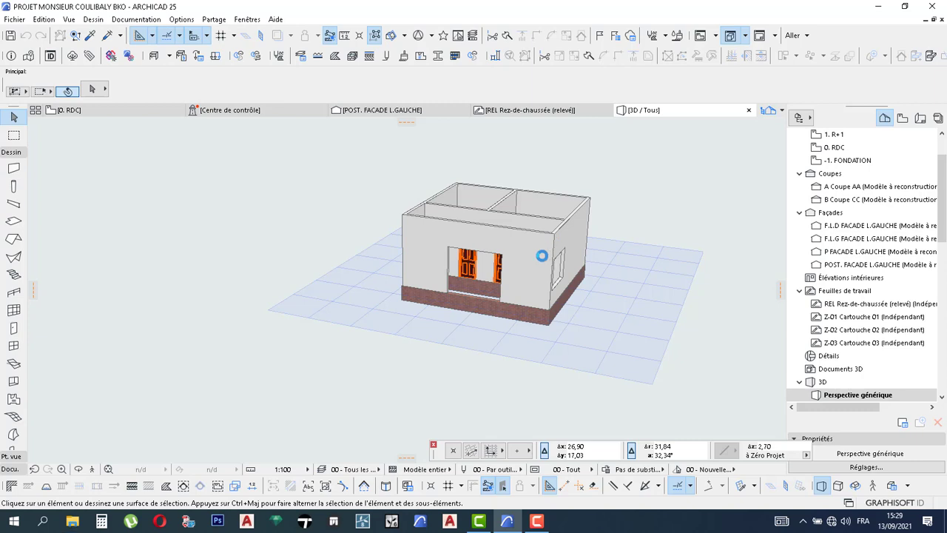
{"action": "middle_click_drag", "start_coordinate": [541, 256], "coordinate": [545, 190], "text": "shift"}
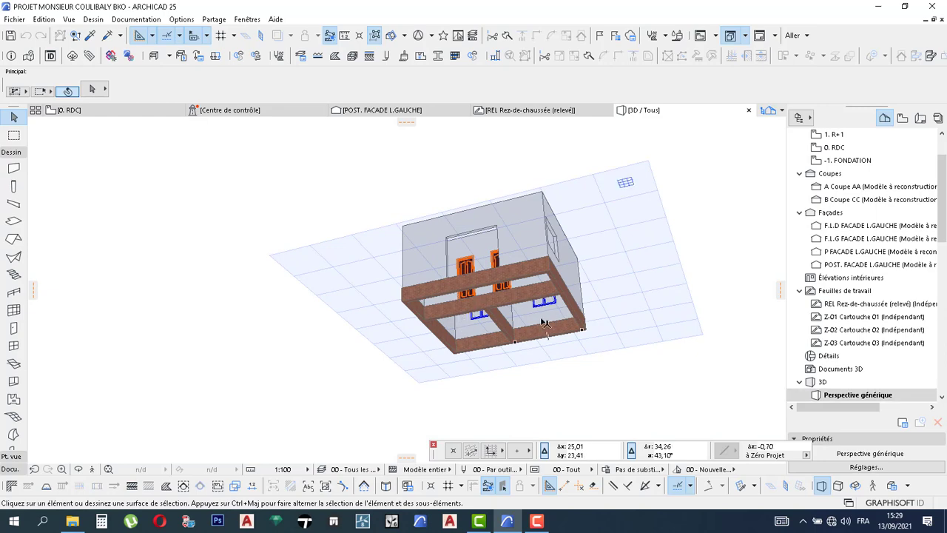
{"action": "middle_click_drag", "start_coordinate": [535, 330], "coordinate": [481, 215], "text": "shift"}
{"action": "scroll", "coordinate": [481, 207], "scroll_direction": "up", "scroll_amount": 2}
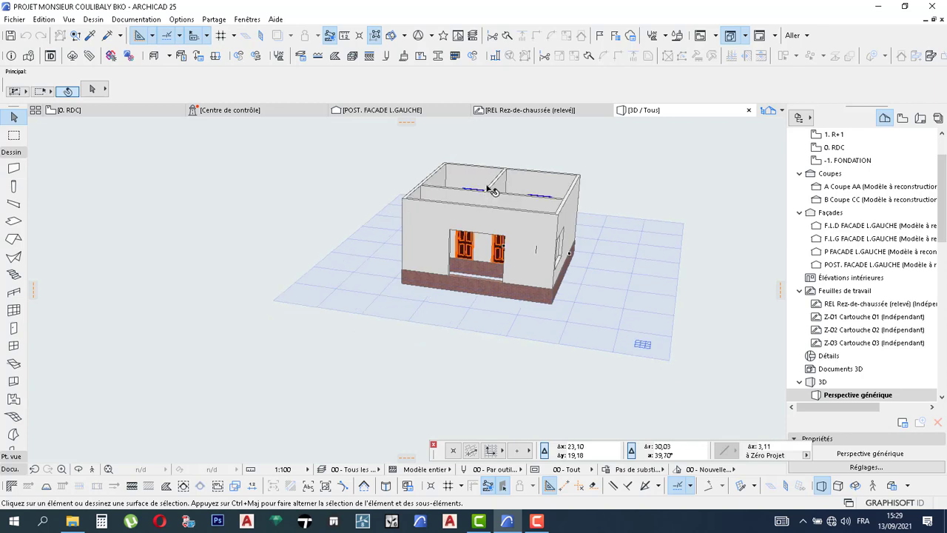
{"action": "scroll", "coordinate": [491, 188], "scroll_direction": "up", "scroll_amount": 1}
{"action": "scroll", "coordinate": [494, 188], "scroll_direction": "up", "scroll_amount": 2}
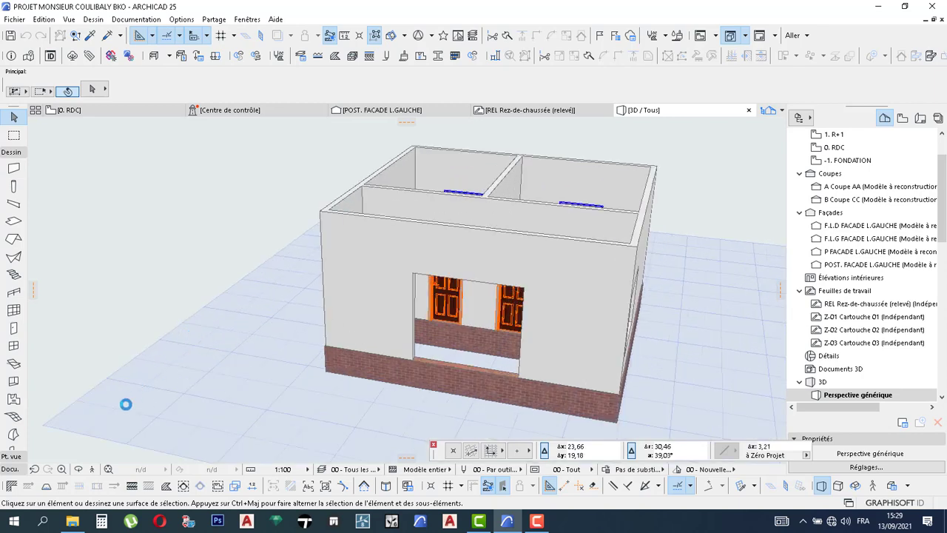
{"action": "left_click", "coordinate": [78, 469]}
{"action": "left_click", "coordinate": [79, 469]}
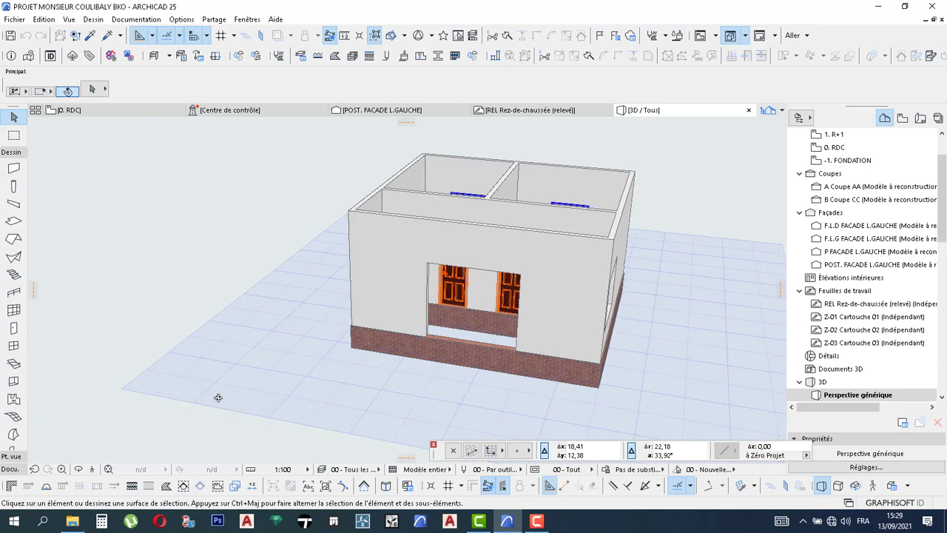
{"action": "left_click_drag", "start_coordinate": [218, 397], "coordinate": [473, 316]}
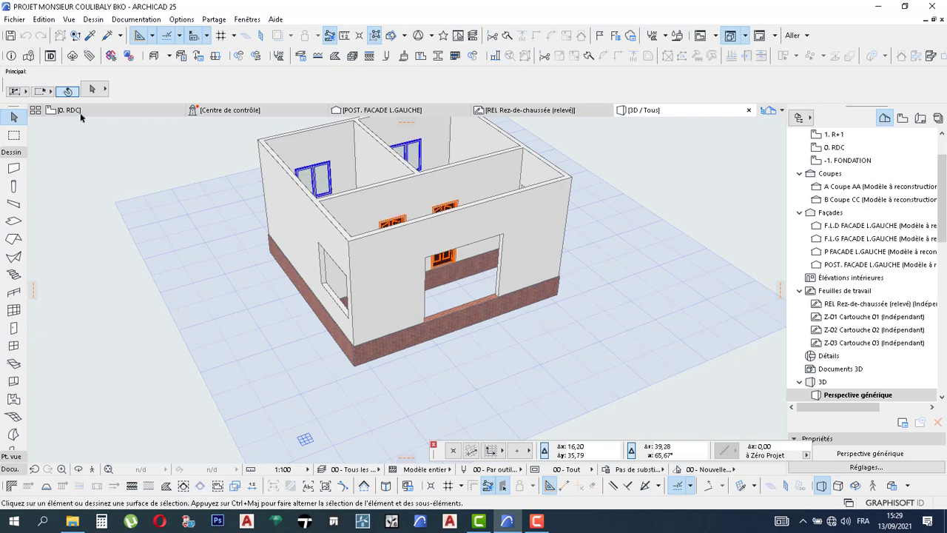
Step: Open the floor plan of the -1. FONDATION storey and centre it on the foundation walls
{"action": "left_click", "coordinate": [869, 161]}
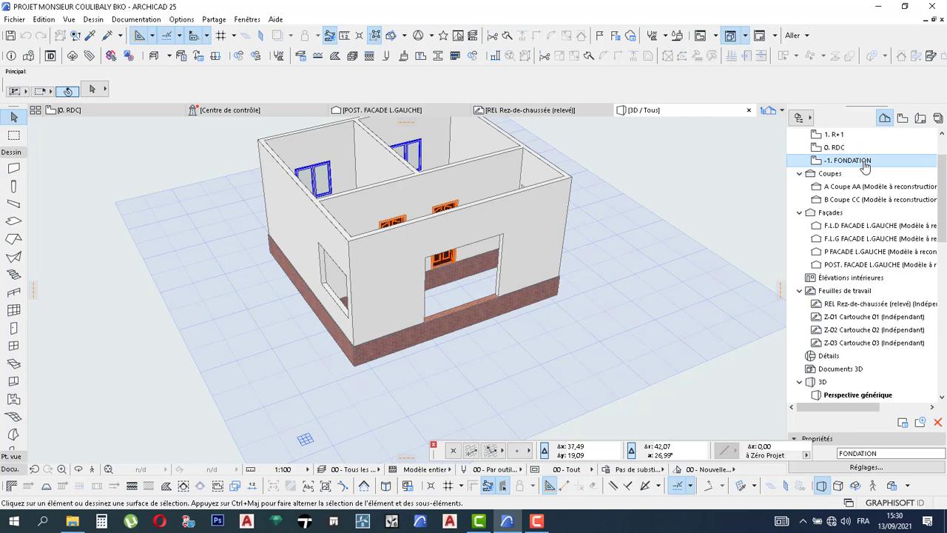
{"action": "key", "text": "F2"}
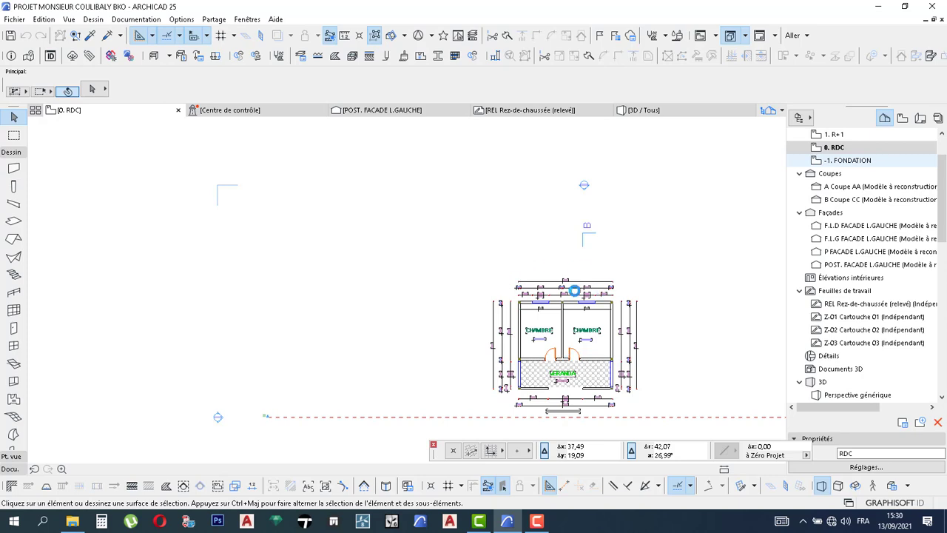
{"action": "key", "text": "ctrl+Down"}
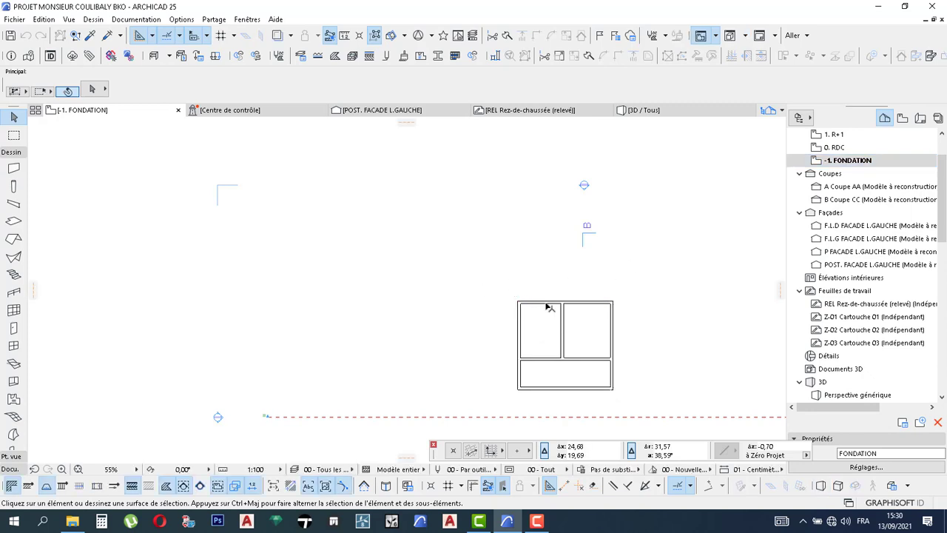
{"action": "scroll", "coordinate": [548, 306], "scroll_direction": "up", "scroll_amount": 1}
{"action": "scroll", "coordinate": [512, 247], "scroll_direction": "up", "scroll_amount": 3}
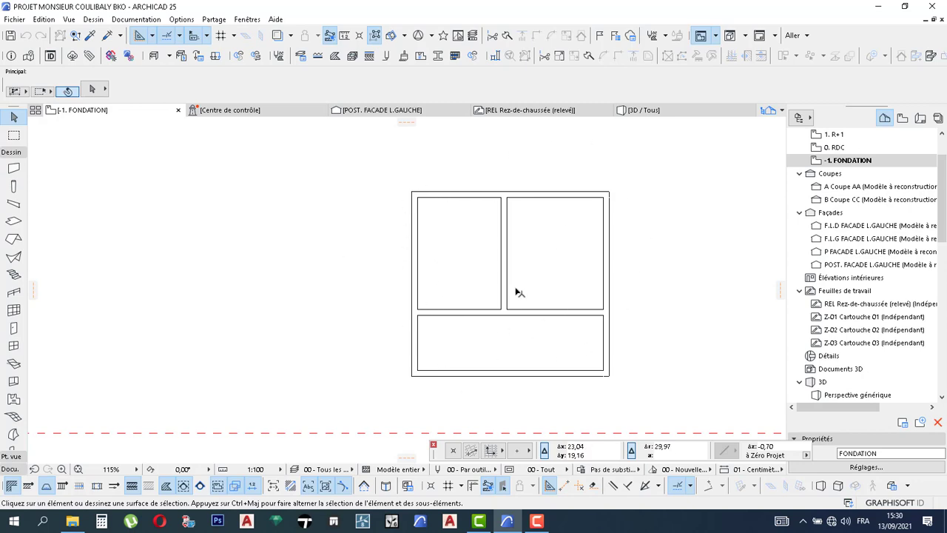
{"action": "middle_click_drag", "start_coordinate": [495, 328], "coordinate": [453, 262]}
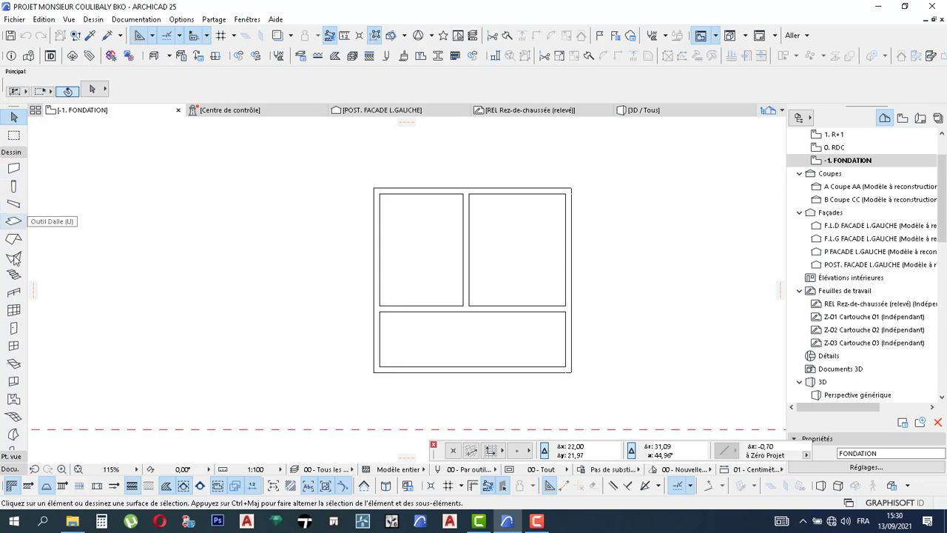
Step: Start the Mesh tool and, in its default settings, override the side and bottom surfaces with Env. - Terre
{"action": "left_click", "coordinate": [15, 417]}
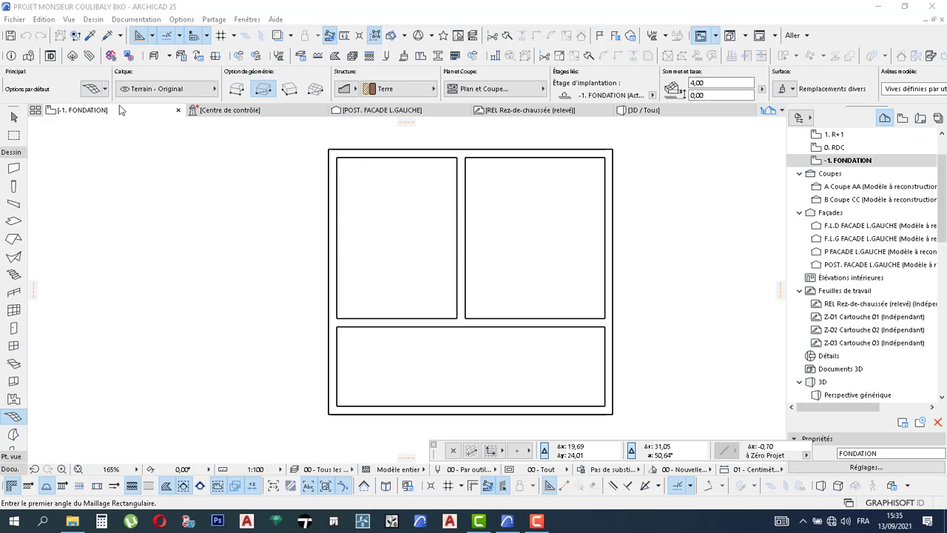
{"action": "left_click", "coordinate": [94, 92]}
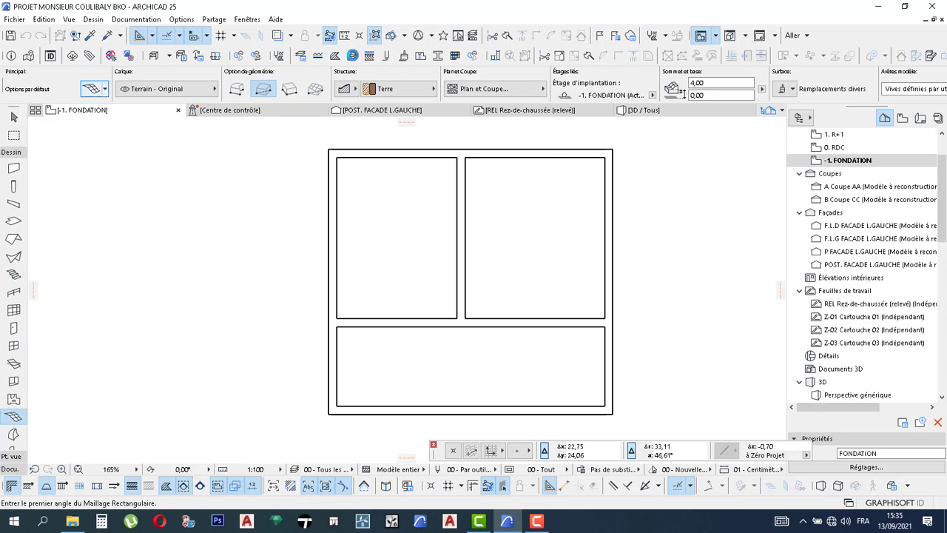
{"action": "double_click", "coordinate": [353, 56]}
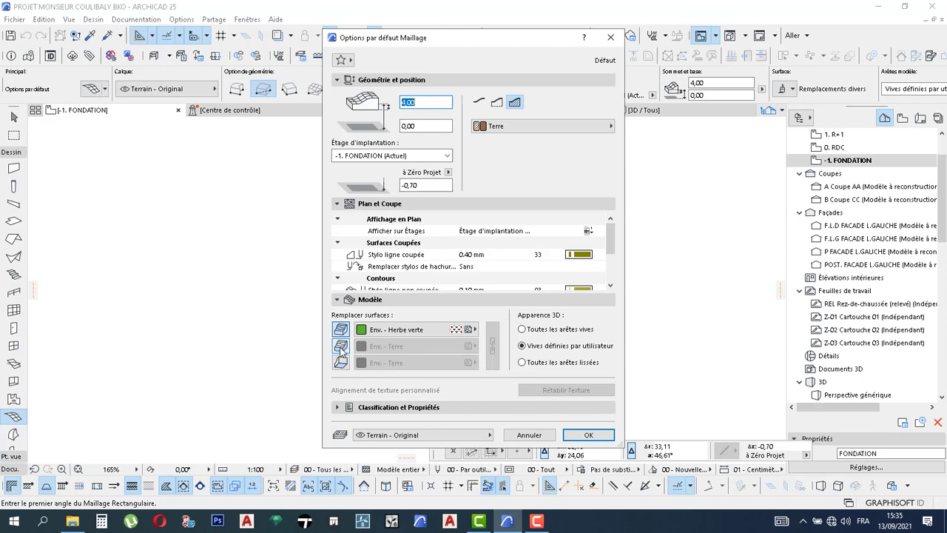
{"action": "left_click", "coordinate": [341, 345]}
{"action": "left_click", "coordinate": [341, 362]}
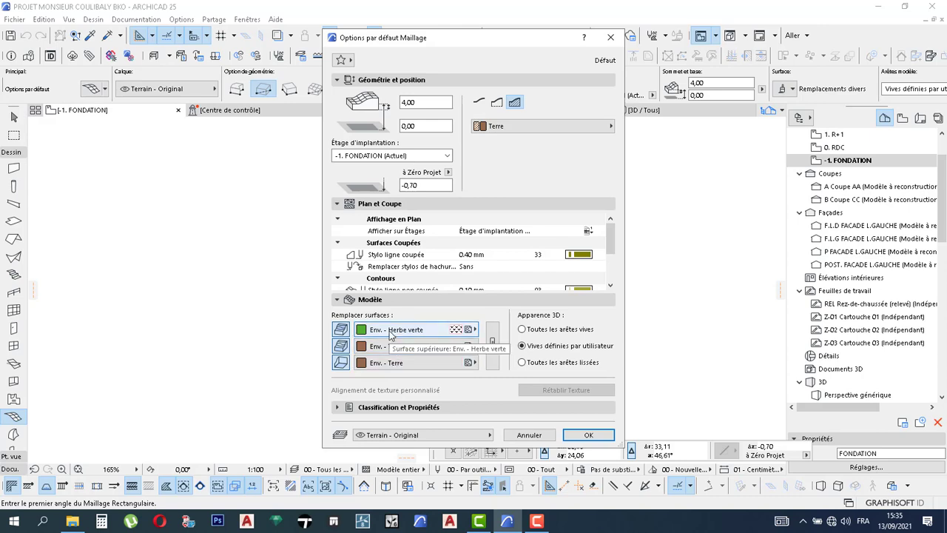
Step: Set the mesh's top surface to FOF CARREAU TERRASSE and accept the default settings
{"action": "left_click", "coordinate": [390, 331]}
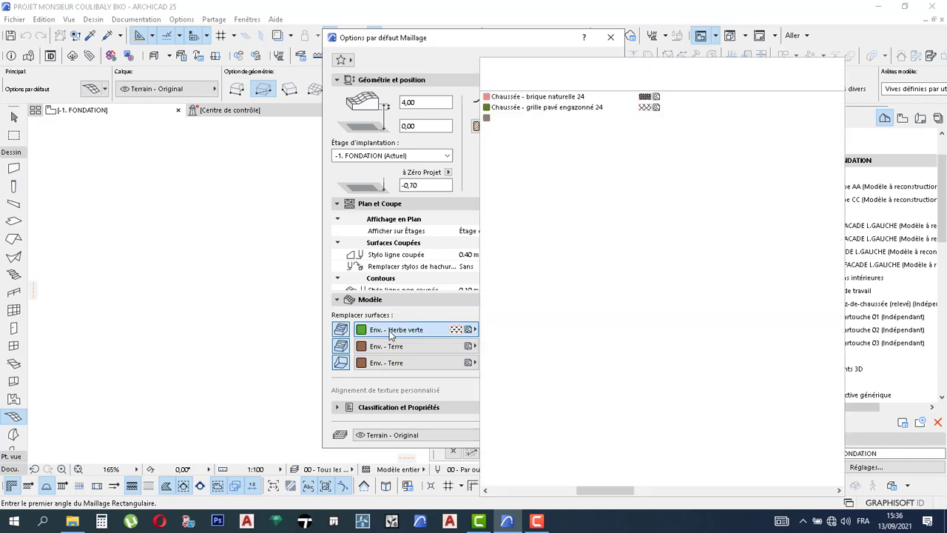
{"action": "left_click", "coordinate": [536, 298]}
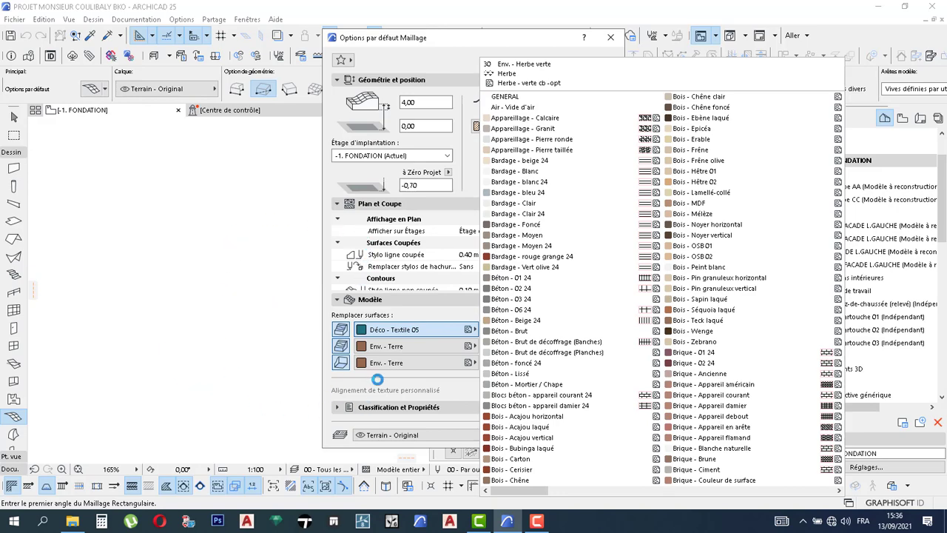
{"action": "scroll", "coordinate": [591, 304], "scroll_direction": "down", "scroll_amount": 1}
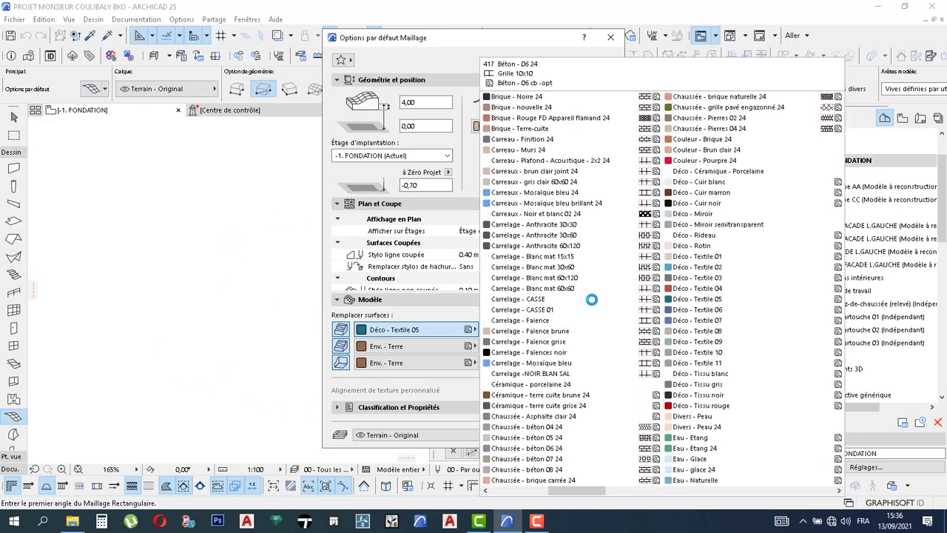
{"action": "scroll", "coordinate": [569, 189], "scroll_direction": "down", "scroll_amount": 1}
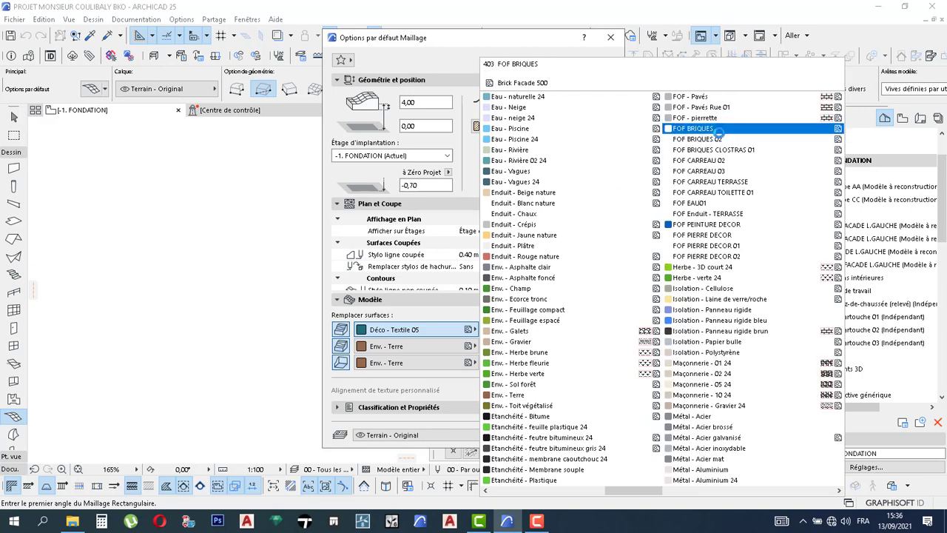
{"action": "left_click", "coordinate": [714, 181]}
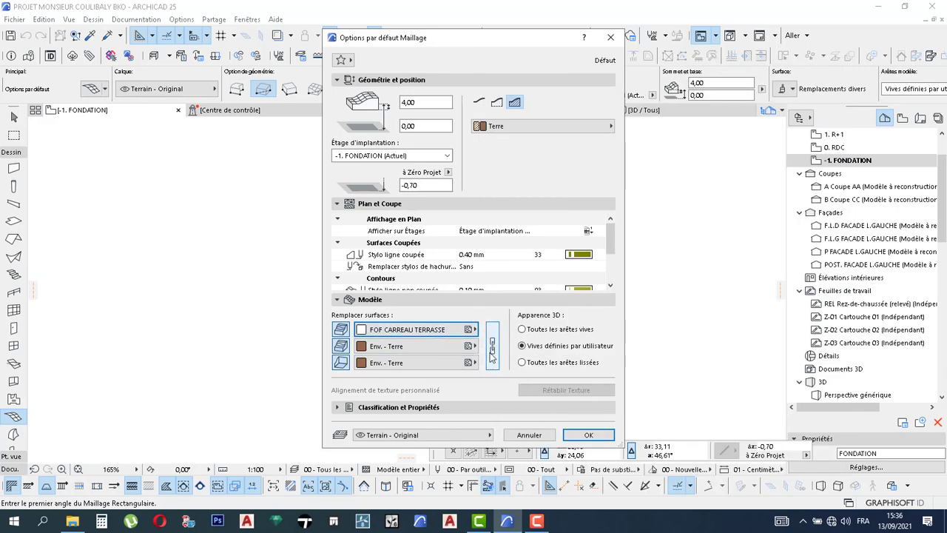
{"action": "left_click", "coordinate": [587, 436]}
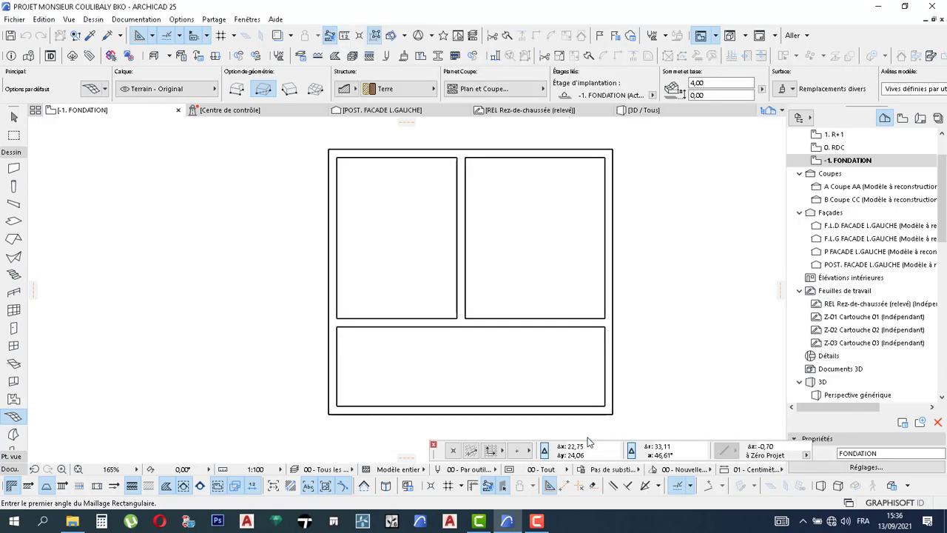
{"action": "left_click", "coordinate": [537, 521]}
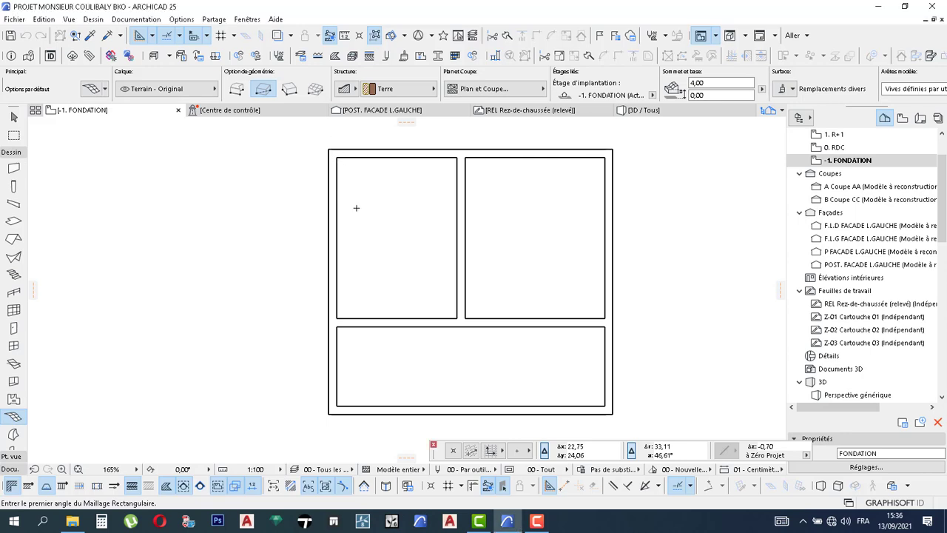
Step: Draw a rectangular mesh between opposite inner corners of the outer foundation walls and show it in the 3D view
{"action": "left_click", "coordinate": [337, 157]}
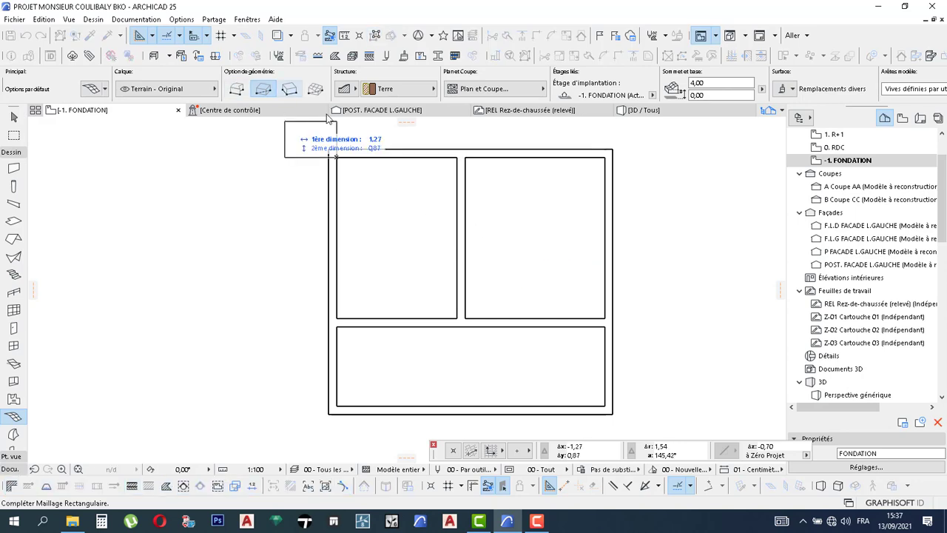
{"action": "left_click", "coordinate": [606, 401]}
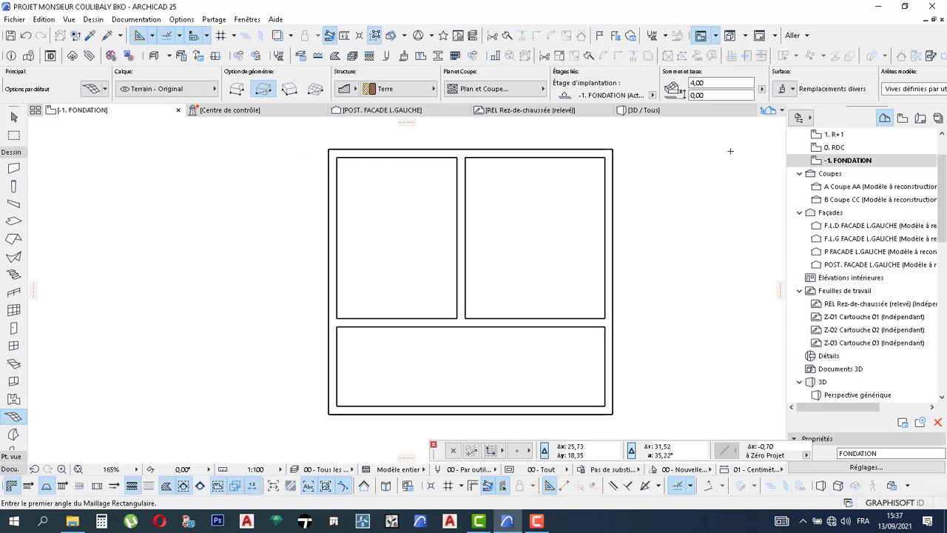
{"action": "left_click", "coordinate": [668, 111]}
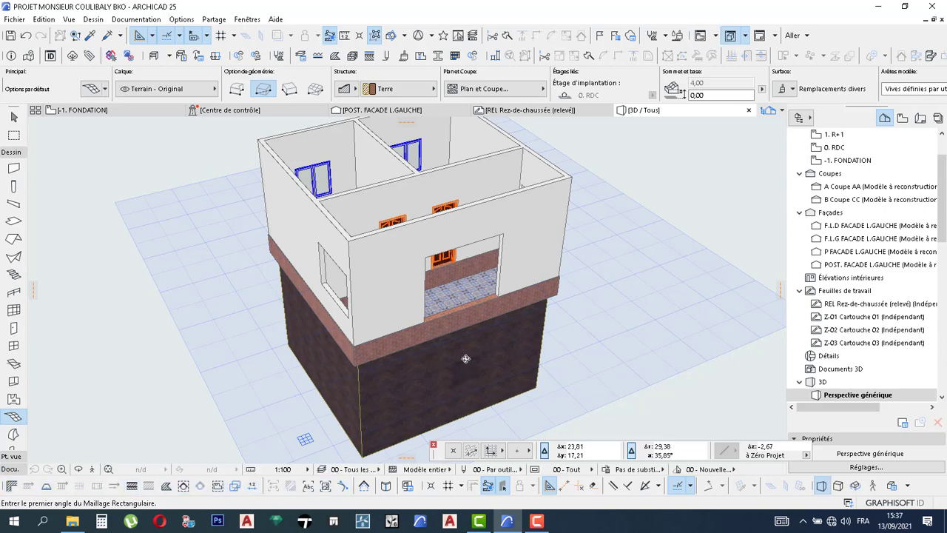
{"action": "middle_click_drag", "start_coordinate": [466, 359], "coordinate": [386, 261], "text": "shift"}
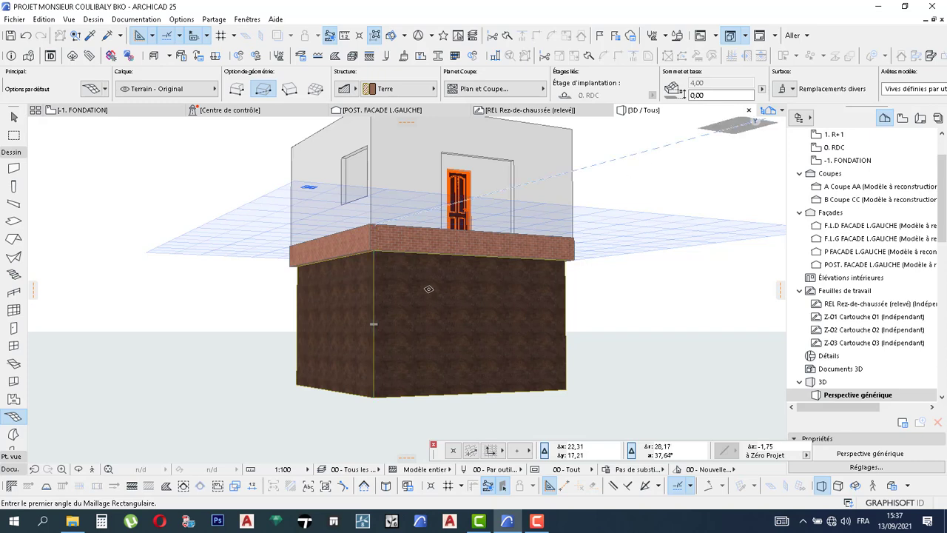
Step: Select the new terrain mesh beneath the house and set its height to 0,70
{"action": "key", "text": "Escape"}
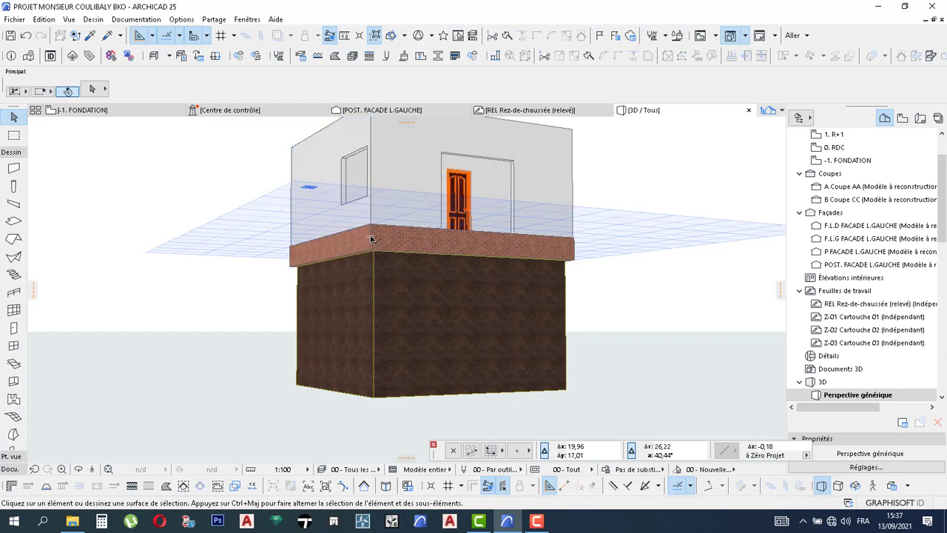
{"action": "left_click", "coordinate": [409, 308]}
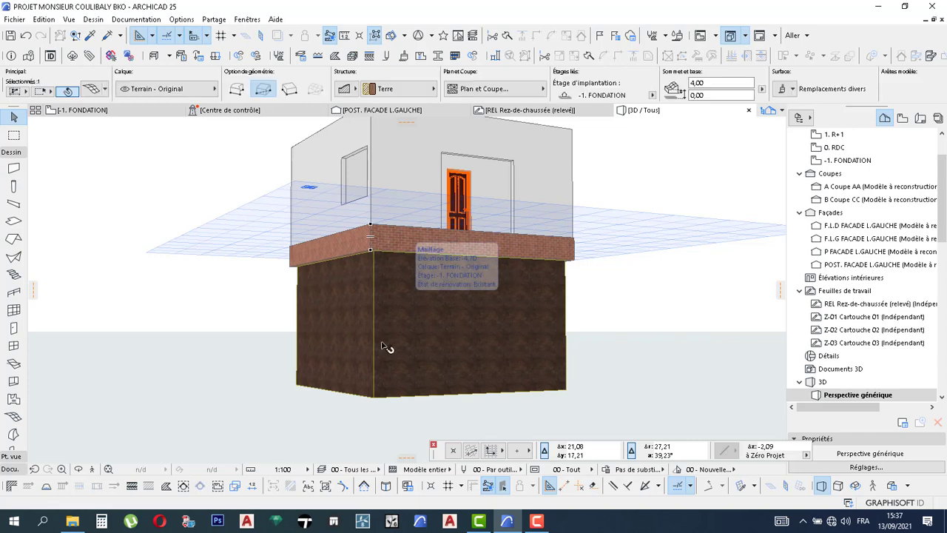
{"action": "left_click", "coordinate": [706, 85]}
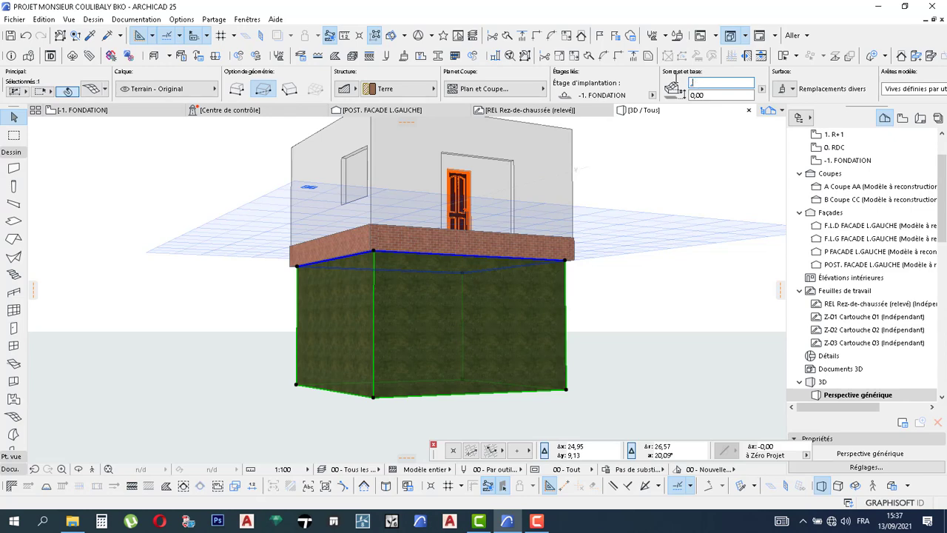
{"action": "key", "text": "Return"}
{"action": "scroll", "coordinate": [403, 246], "scroll_direction": "up", "scroll_amount": 3}
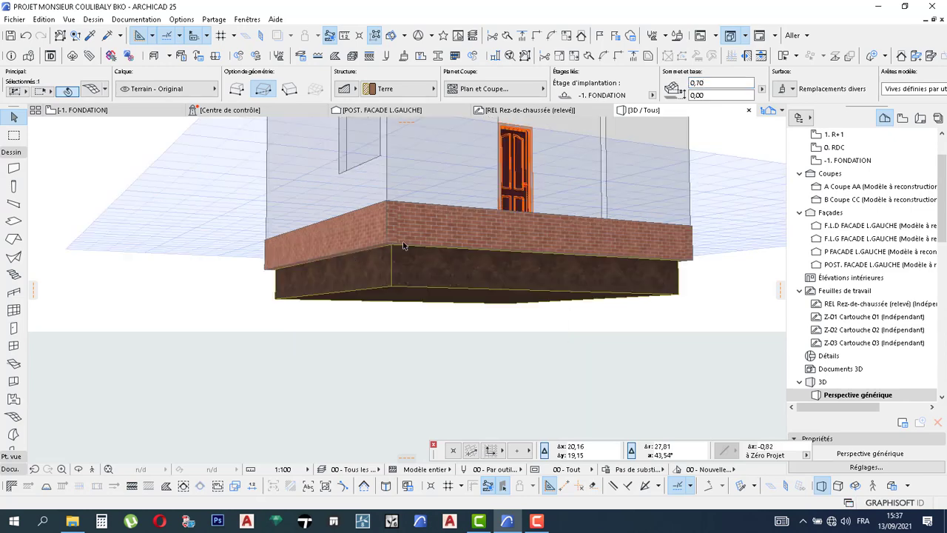
Step: Set the selected mesh's base elevation to 0,70 relative to its storey
{"action": "middle_click_drag", "start_coordinate": [403, 245], "coordinate": [557, 254], "text": "shift"}
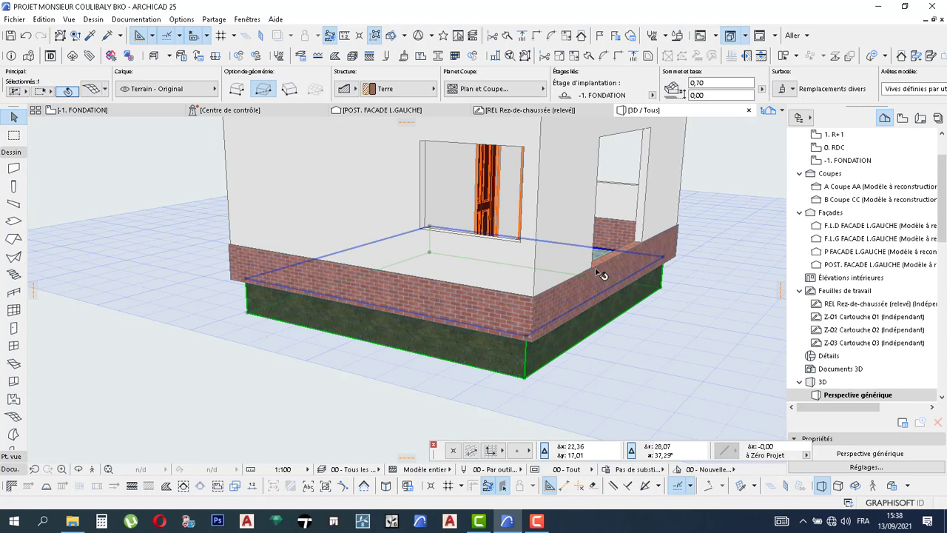
{"action": "left_click", "coordinate": [706, 95]}
{"action": "left_click_drag", "start_coordinate": [707, 96], "coordinate": [671, 71]}
{"action": "key", "text": "Return"}
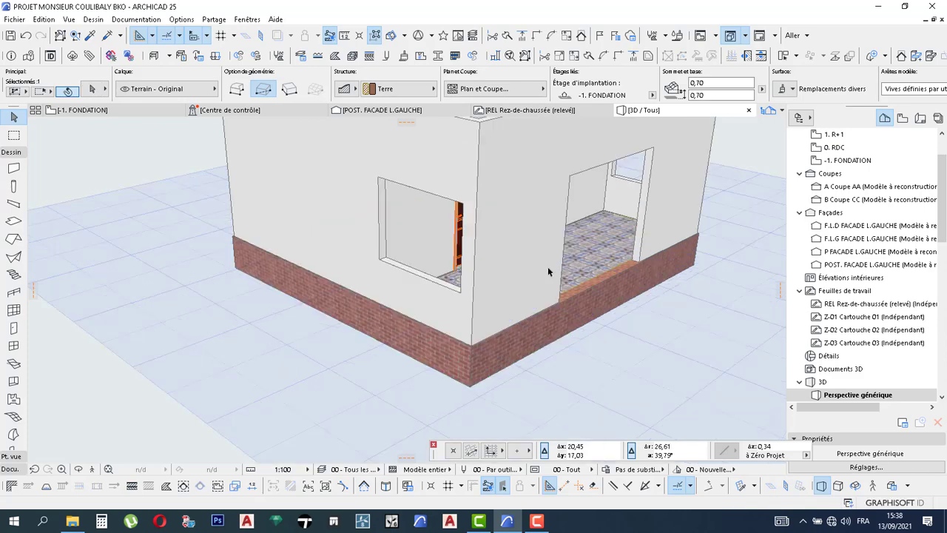
Step: Examine the tiled mesh surface up close at the door thresholds and check the mesh's surface overrides in its settings
{"action": "middle_click_drag", "start_coordinate": [549, 272], "coordinate": [470, 284], "text": "shift"}
{"action": "left_click", "coordinate": [481, 283]}
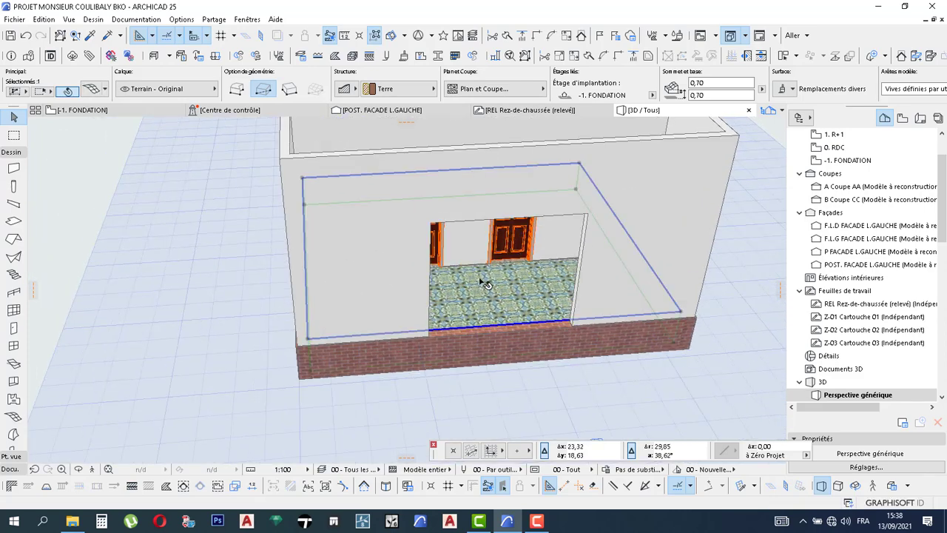
{"action": "scroll", "coordinate": [481, 284], "scroll_direction": "up", "scroll_amount": 5}
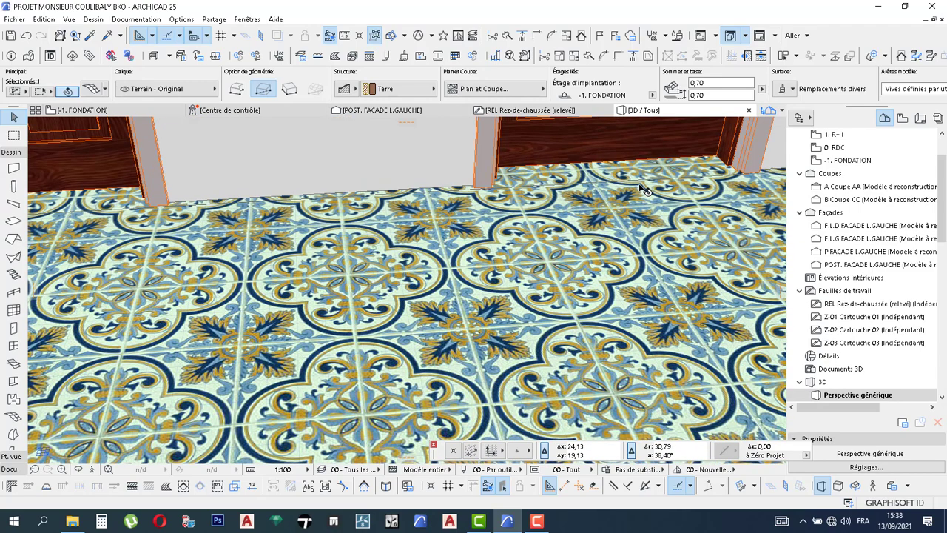
{"action": "scroll", "coordinate": [640, 186], "scroll_direction": "up", "scroll_amount": 2}
{"action": "scroll", "coordinate": [640, 186], "scroll_direction": "down", "scroll_amount": 1}
{"action": "middle_click_drag", "start_coordinate": [640, 186], "coordinate": [488, 255]}
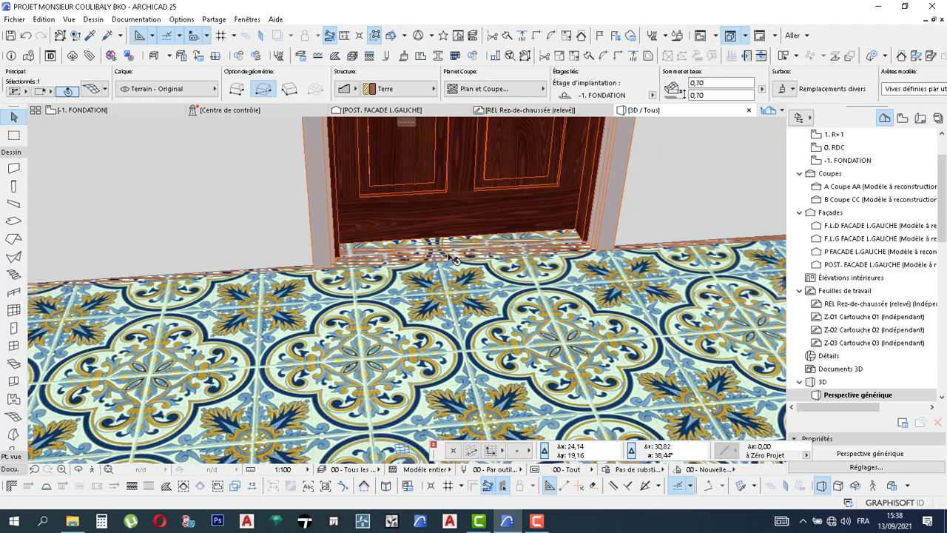
{"action": "scroll", "coordinate": [453, 259], "scroll_direction": "up", "scroll_amount": 2}
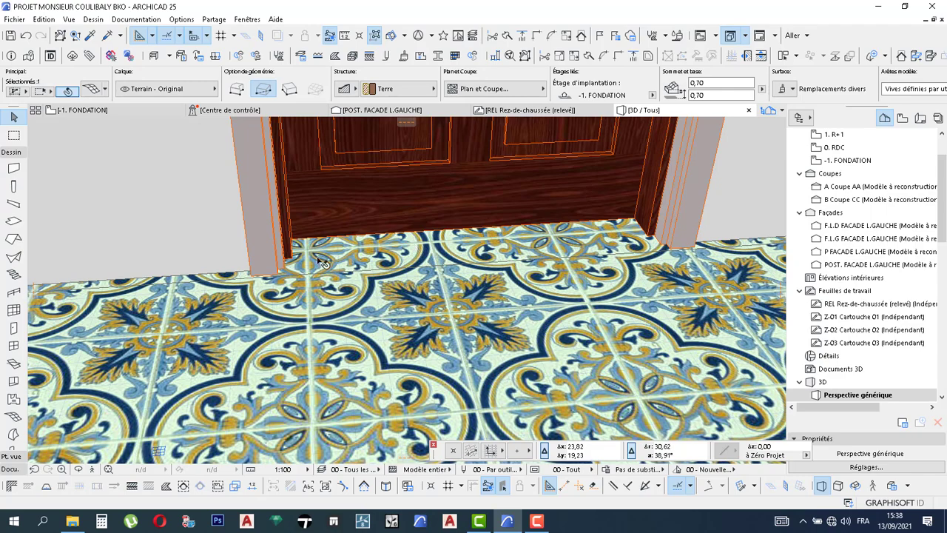
{"action": "scroll", "coordinate": [513, 252], "scroll_direction": "down", "scroll_amount": 1}
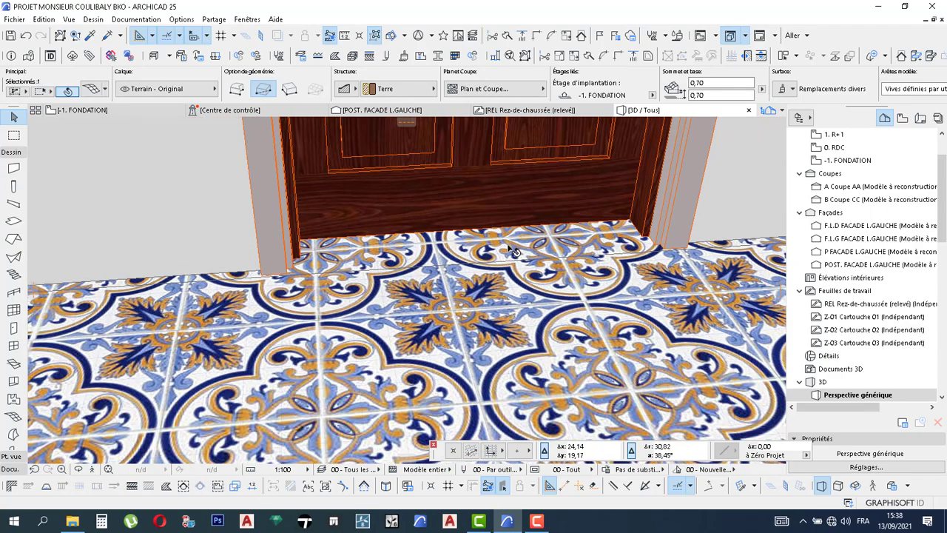
{"action": "scroll", "coordinate": [514, 251], "scroll_direction": "up", "scroll_amount": 3}
{"action": "scroll", "coordinate": [508, 244], "scroll_direction": "down", "scroll_amount": 3}
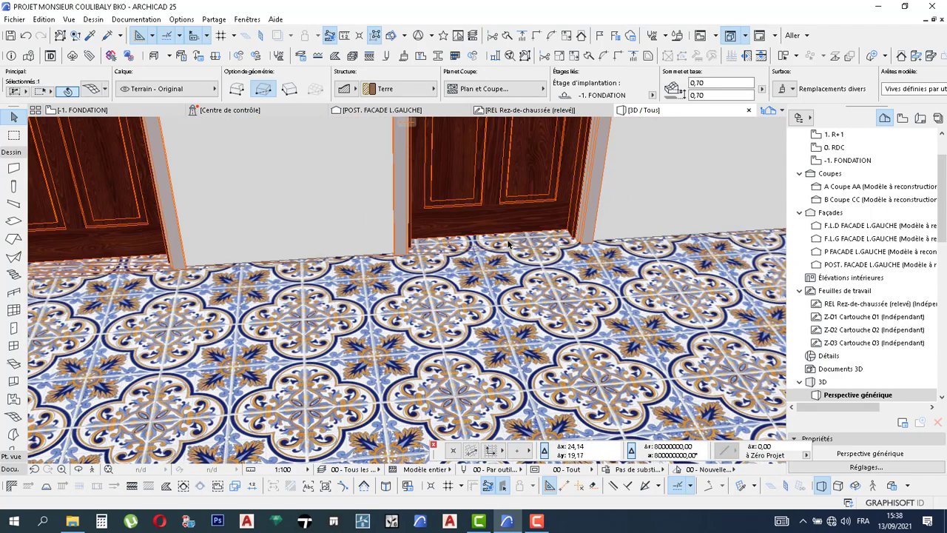
{"action": "scroll", "coordinate": [508, 244], "scroll_direction": "up", "scroll_amount": 1}
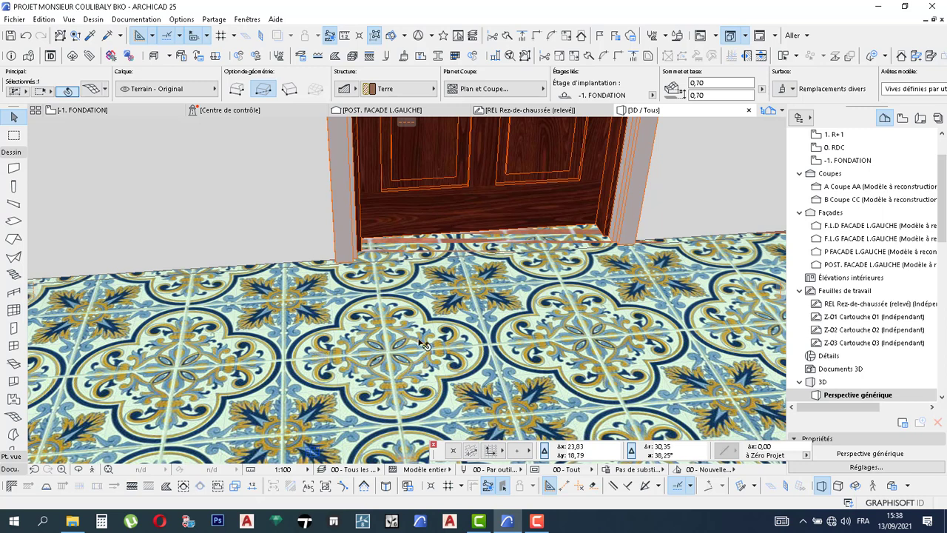
{"action": "left_click", "coordinate": [90, 90]}
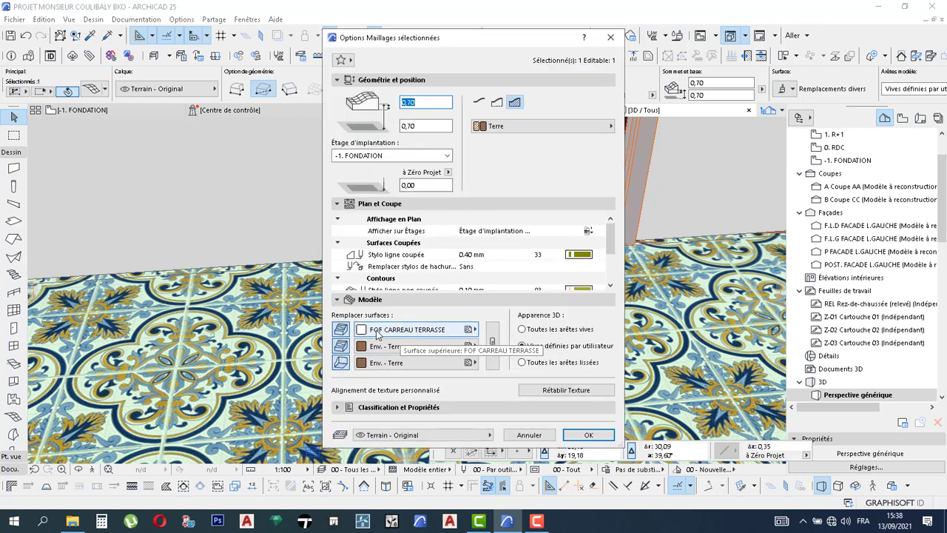
{"action": "left_click", "coordinate": [543, 436]}
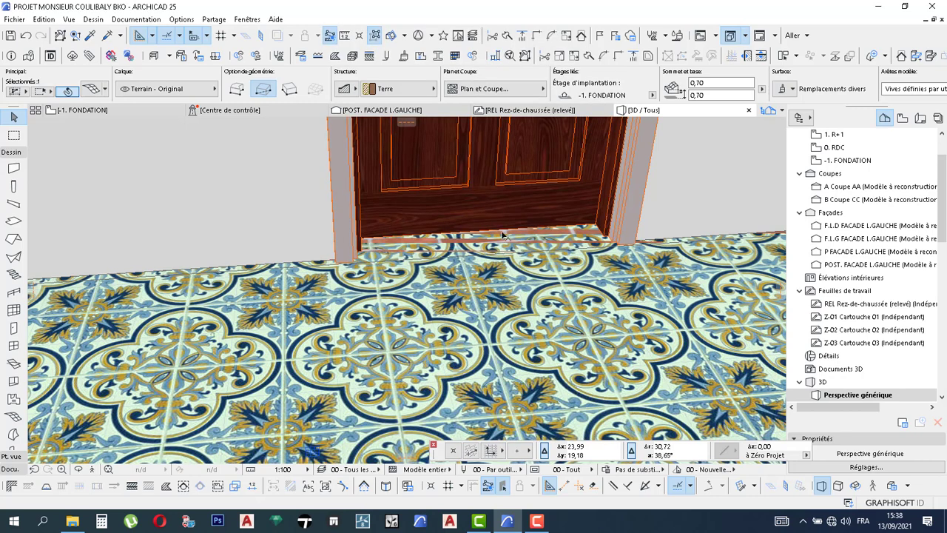
Step: On the -1. FONDATION plan, override all surfaces of the two inner foundation walls with FOF CARREAU TERRASSE
{"action": "left_click", "coordinate": [105, 111]}
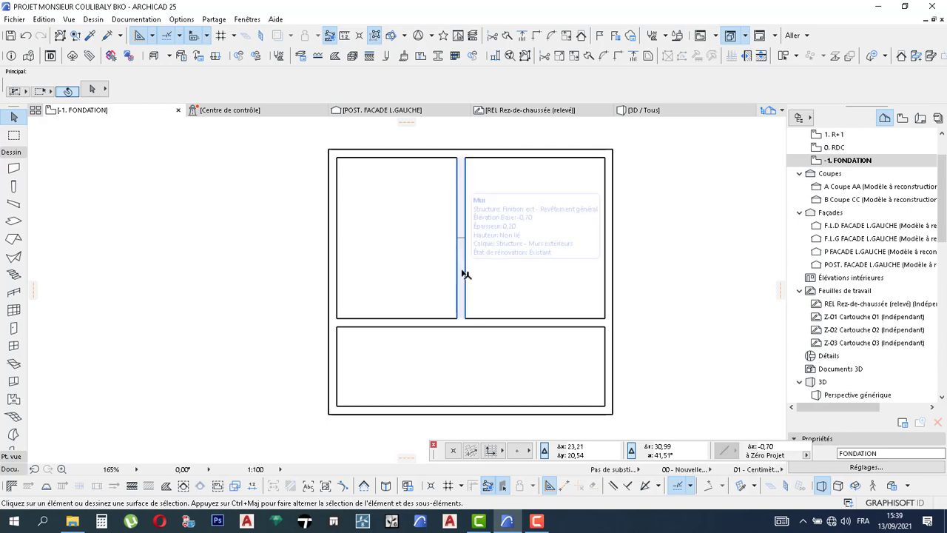
{"action": "left_click", "coordinate": [510, 326]}
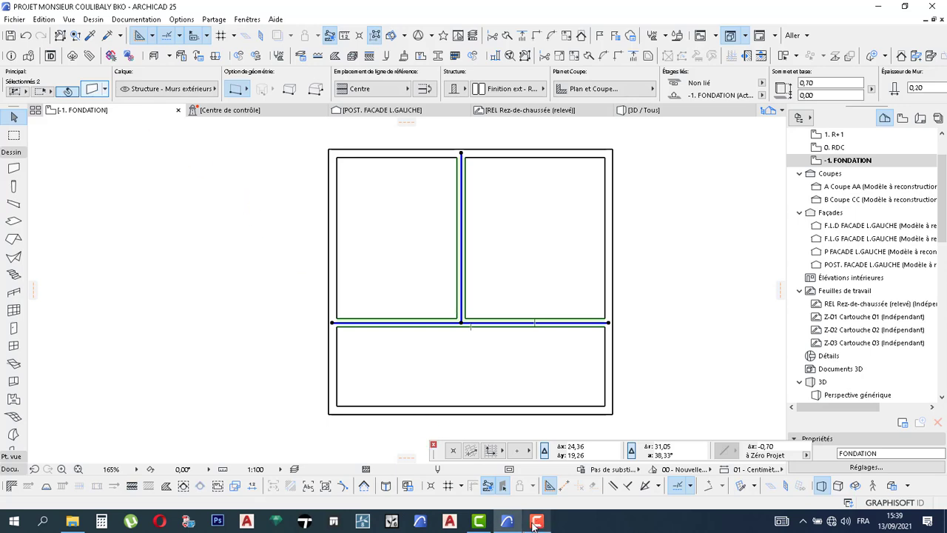
{"action": "key", "text": "ctrl+t"}
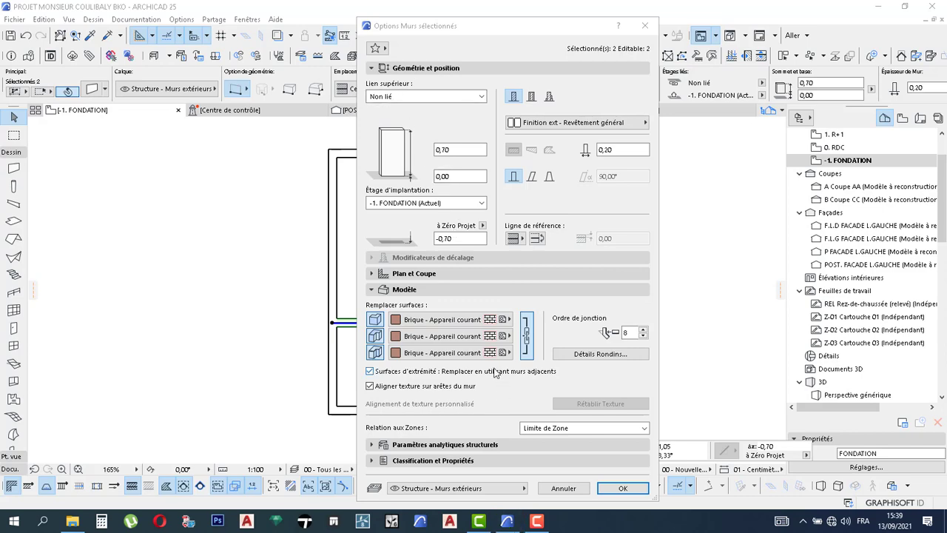
{"action": "left_click", "coordinate": [476, 321]}
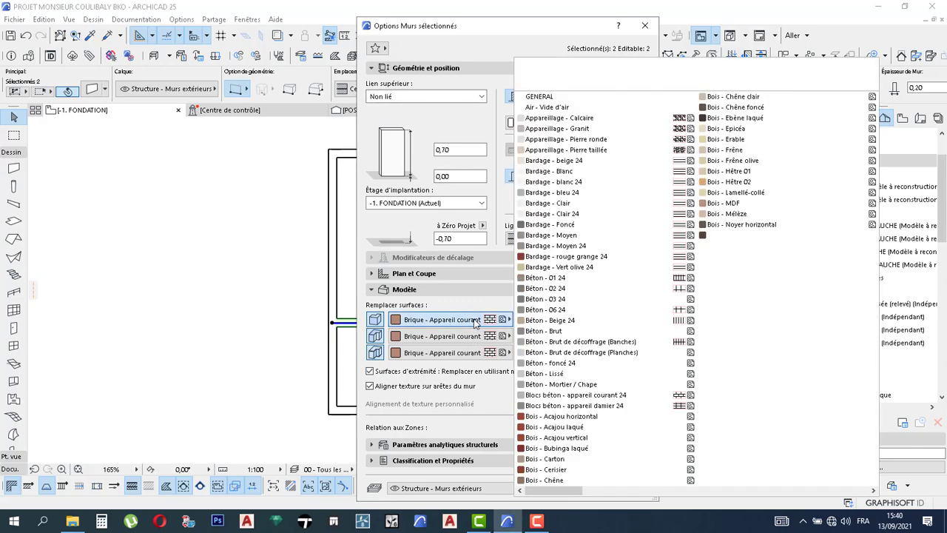
{"action": "scroll", "coordinate": [705, 270], "scroll_direction": "down", "scroll_amount": 1}
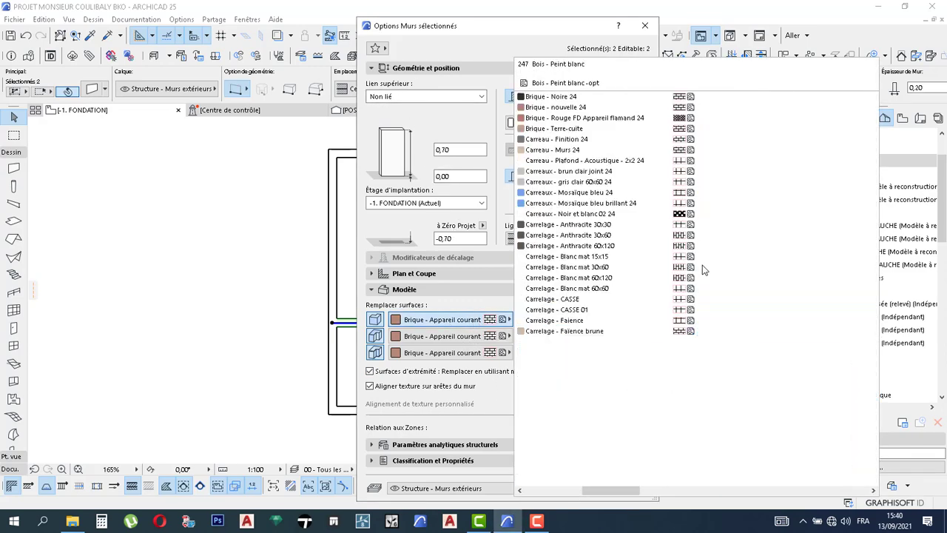
{"action": "scroll", "coordinate": [705, 271], "scroll_direction": "down", "scroll_amount": 3}
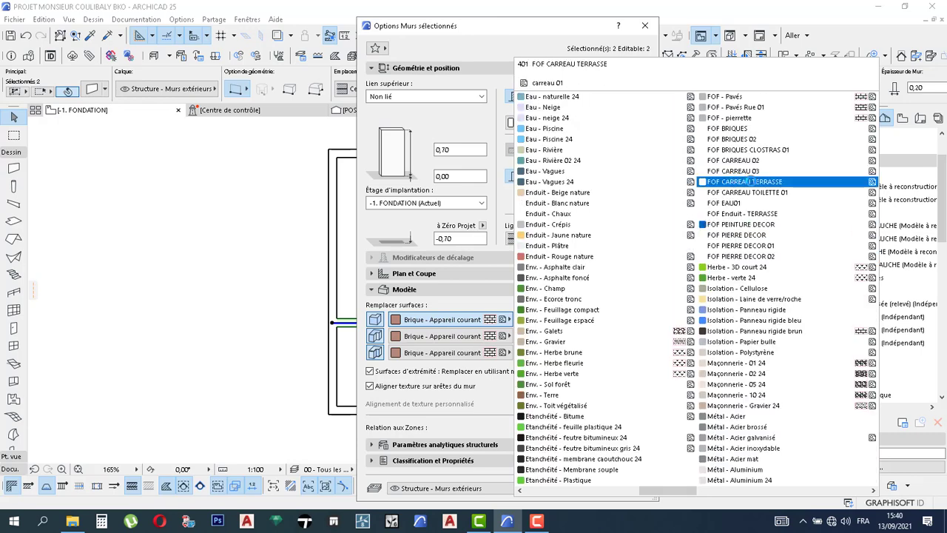
{"action": "left_click", "coordinate": [749, 181]}
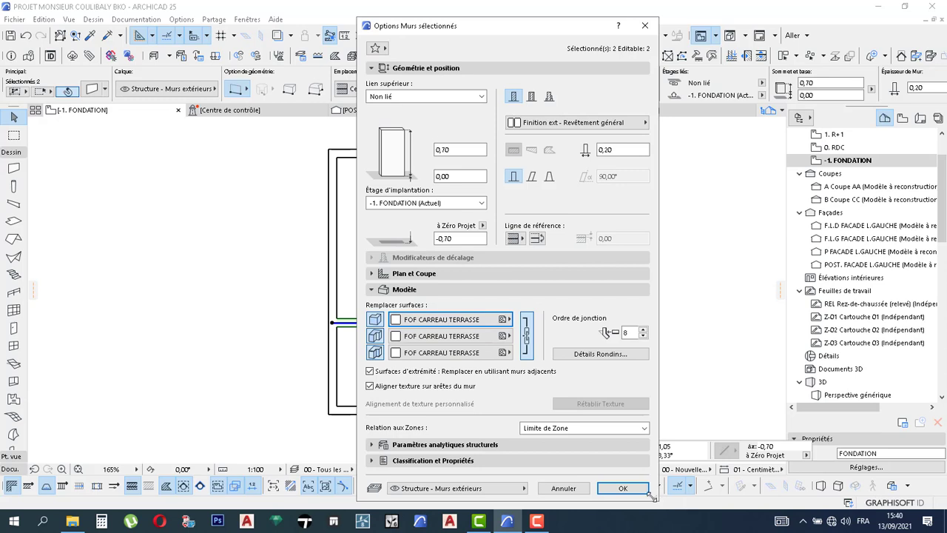
{"action": "left_click", "coordinate": [623, 488]}
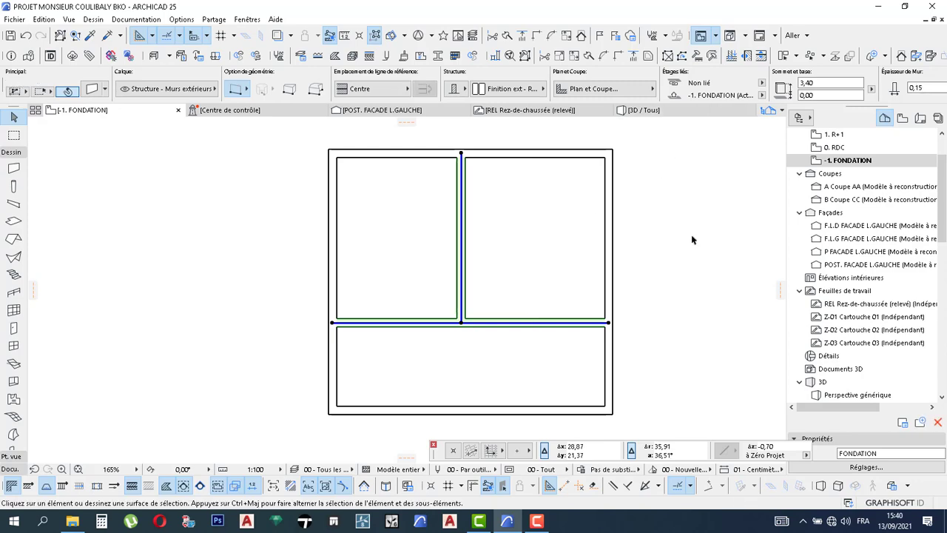
Step: Return to the 3D view and examine the tiled floor around the doors and terrace from close up and several angles
{"action": "left_click", "coordinate": [644, 110]}
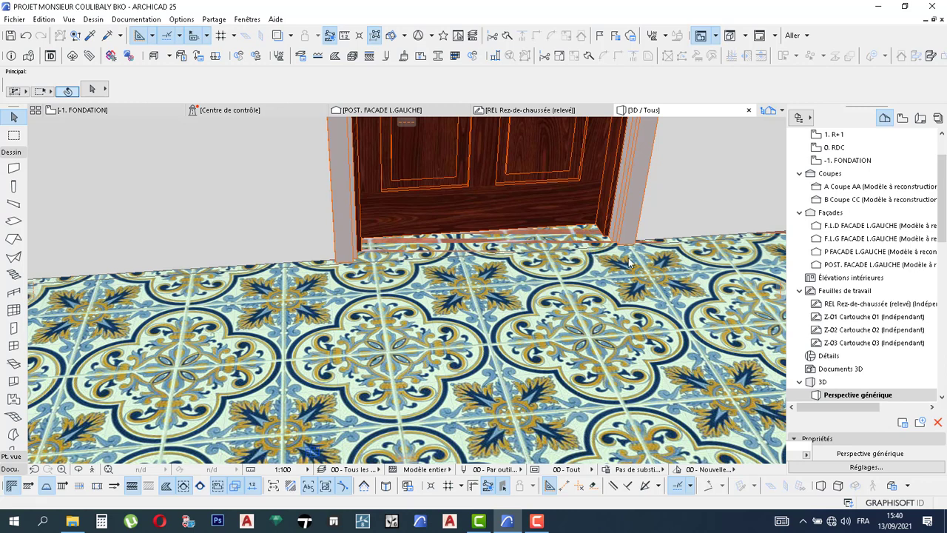
{"action": "left_click", "coordinate": [661, 253]}
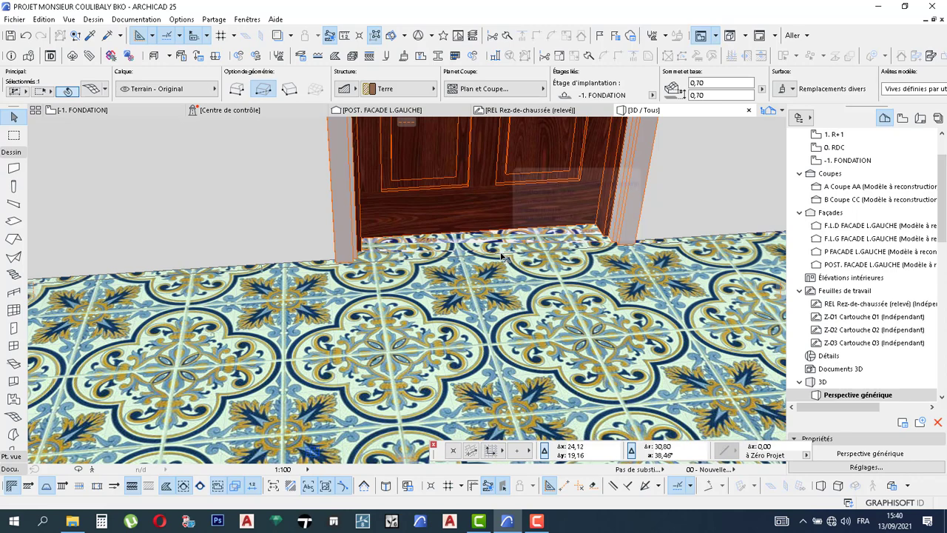
{"action": "scroll", "coordinate": [502, 256], "scroll_direction": "down", "scroll_amount": 1}
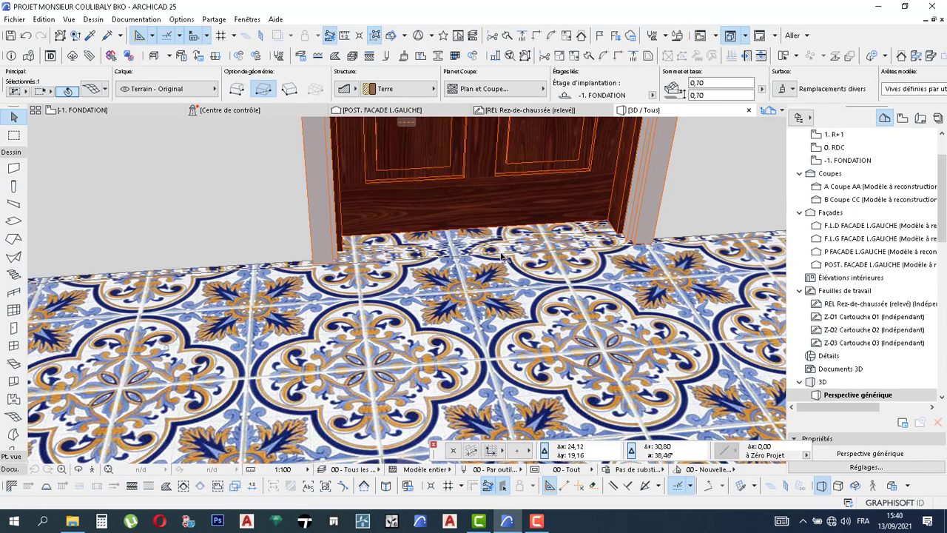
{"action": "scroll", "coordinate": [501, 255], "scroll_direction": "down", "scroll_amount": 1}
{"action": "scroll", "coordinate": [502, 254], "scroll_direction": "up", "scroll_amount": 3}
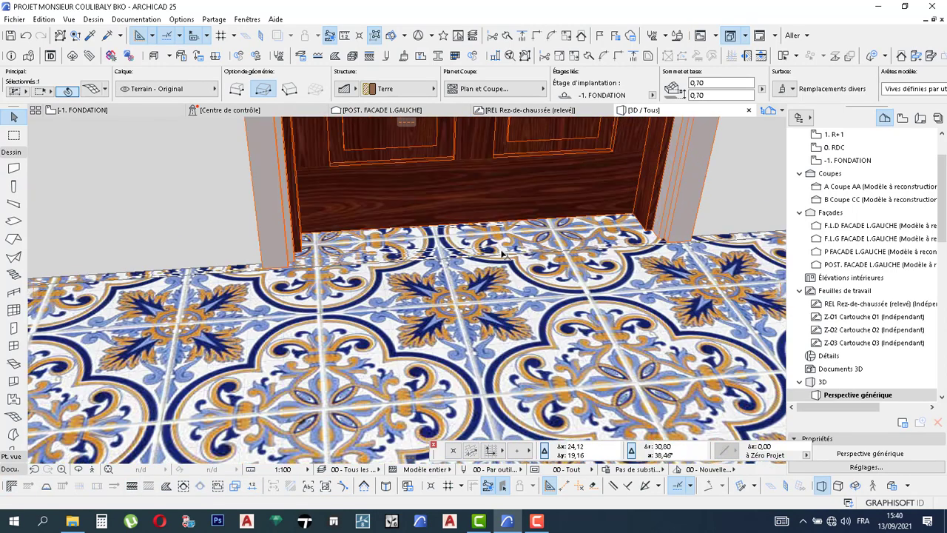
{"action": "scroll", "coordinate": [501, 254], "scroll_direction": "down", "scroll_amount": 2}
{"action": "scroll", "coordinate": [501, 254], "scroll_direction": "down", "scroll_amount": 8}
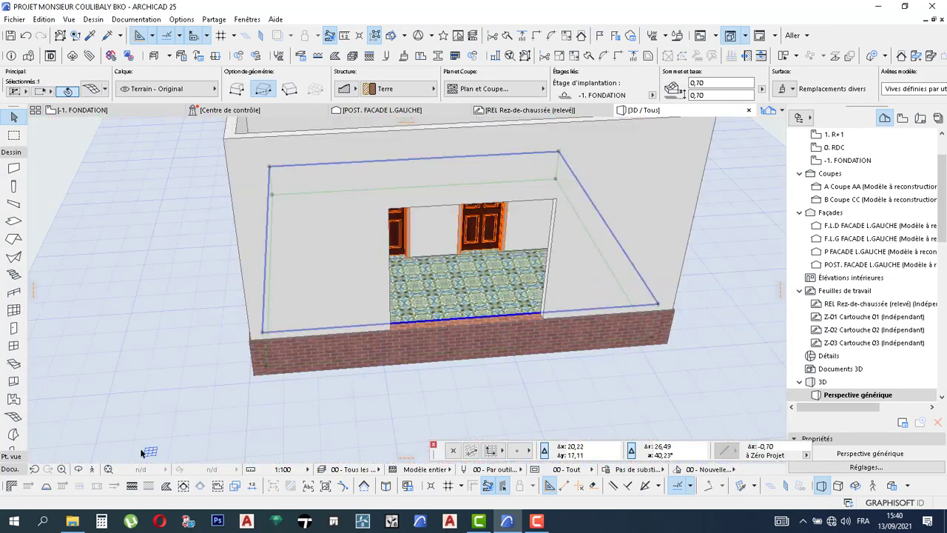
{"action": "left_click", "coordinate": [79, 470]}
{"action": "left_click_drag", "start_coordinate": [273, 342], "coordinate": [409, 270]}
{"action": "scroll", "coordinate": [409, 270], "scroll_direction": "up", "scroll_amount": 10}
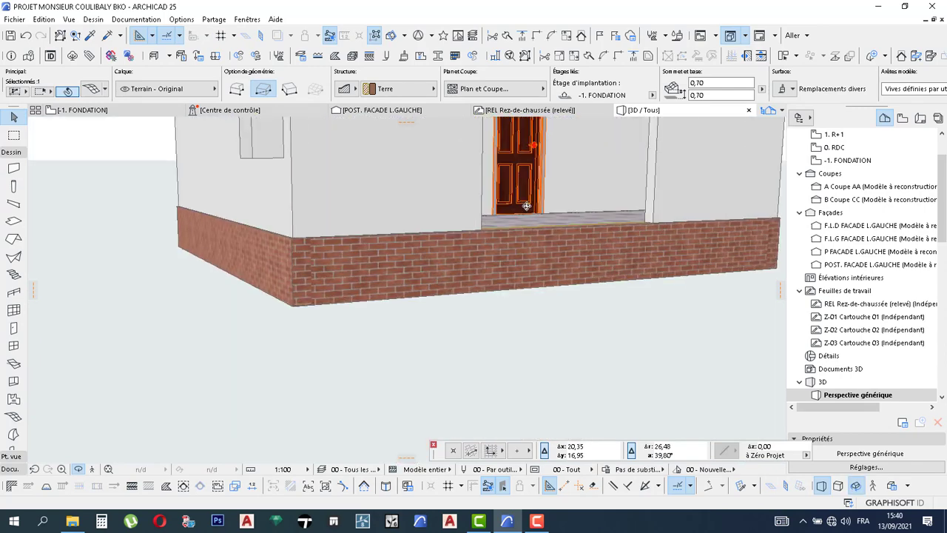
{"action": "scroll", "coordinate": [489, 311], "scroll_direction": "up", "scroll_amount": 2}
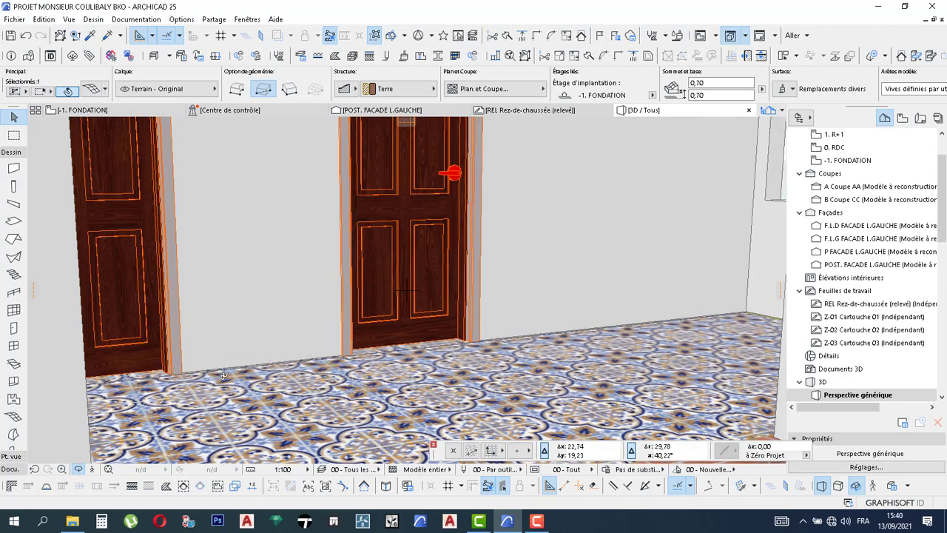
{"action": "scroll", "coordinate": [476, 249], "scroll_direction": "down", "scroll_amount": 2}
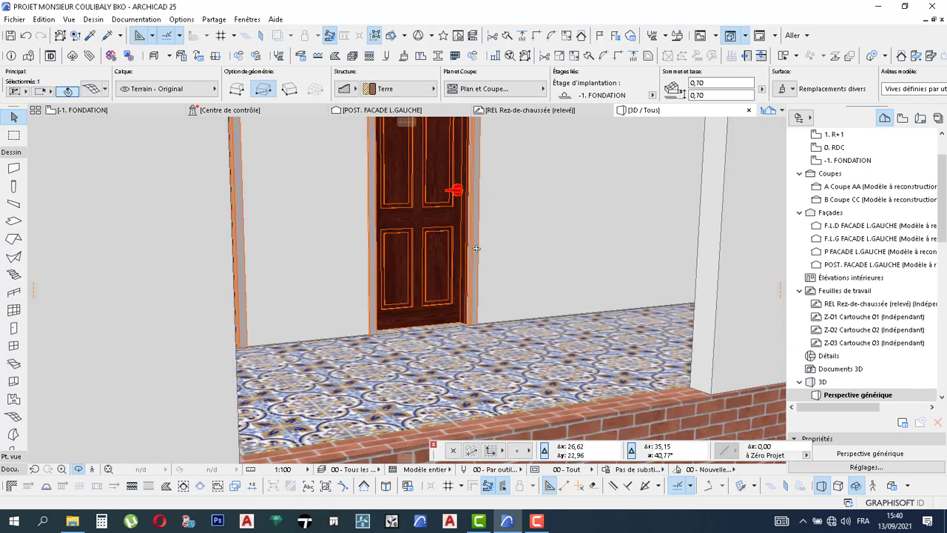
Step: On the -1. FONDATION plan, pick up the parameters of the existing terrace mesh for new meshes
{"action": "scroll", "coordinate": [448, 286], "scroll_direction": "up", "scroll_amount": 2}
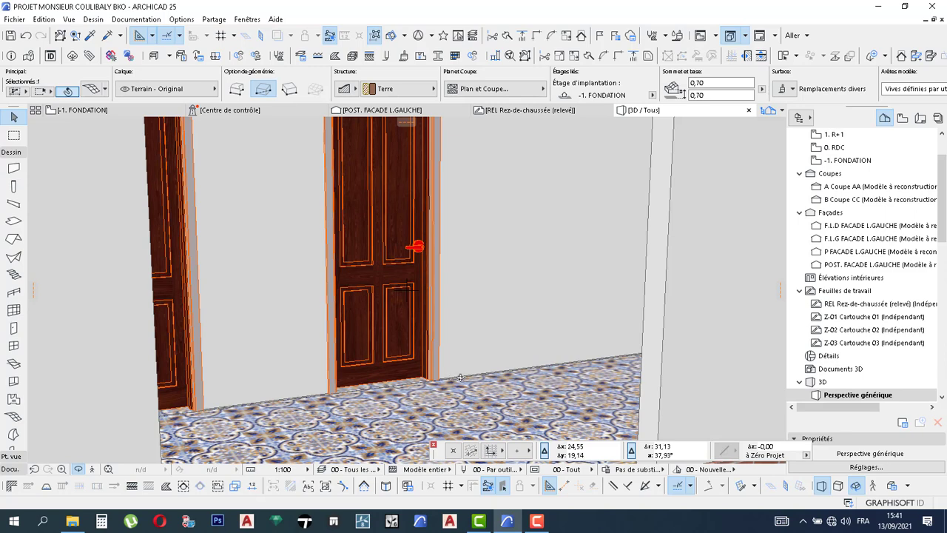
{"action": "scroll", "coordinate": [500, 268], "scroll_direction": "down", "scroll_amount": 6}
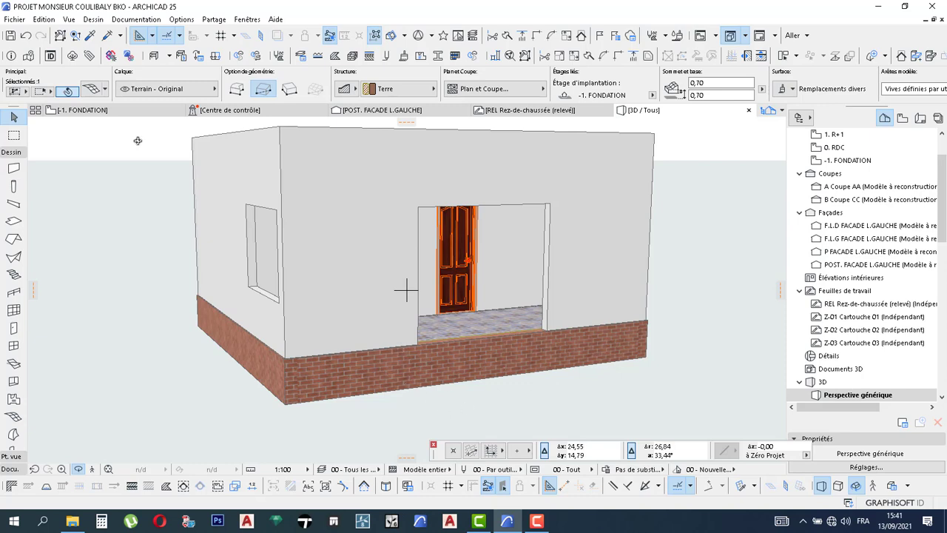
{"action": "left_click", "coordinate": [83, 109]}
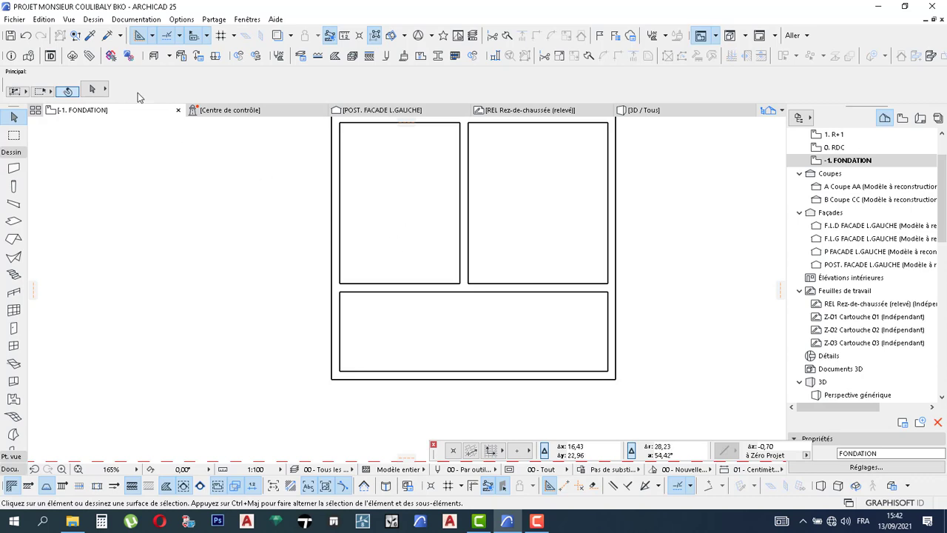
{"action": "key", "text": "alt"}
{"action": "key", "text": "ctrl+a"}
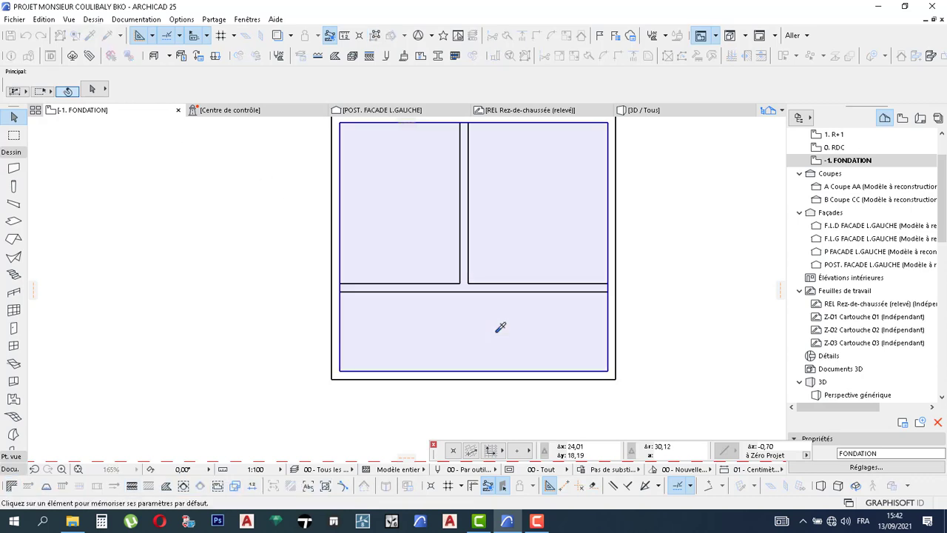
{"action": "left_click", "coordinate": [500, 327], "text": "alt"}
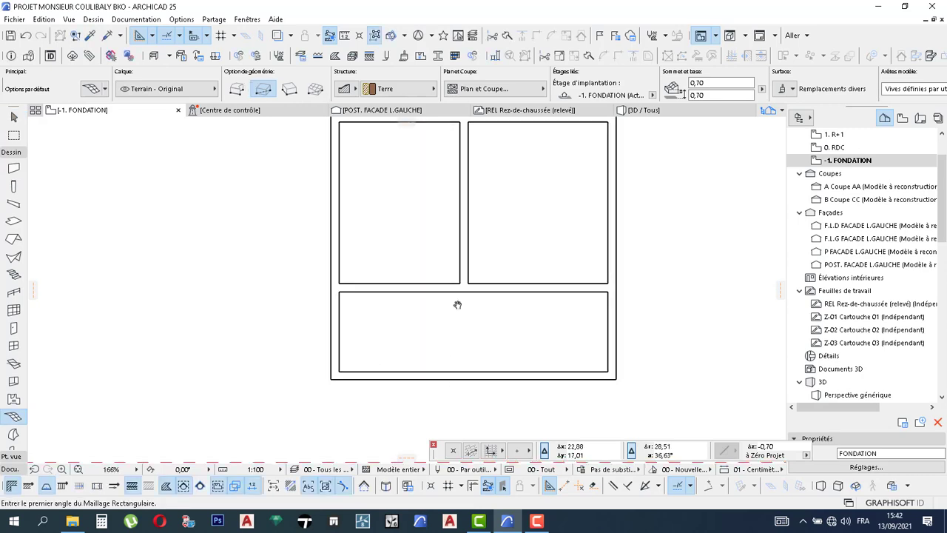
Step: Draw a rectangular mesh strip about 6,95 m long against the outside of the front foundation wall, spanning its full length
{"action": "scroll", "coordinate": [436, 316], "scroll_direction": "up", "scroll_amount": 1}
{"action": "scroll", "coordinate": [318, 371], "scroll_direction": "up", "scroll_amount": 5}
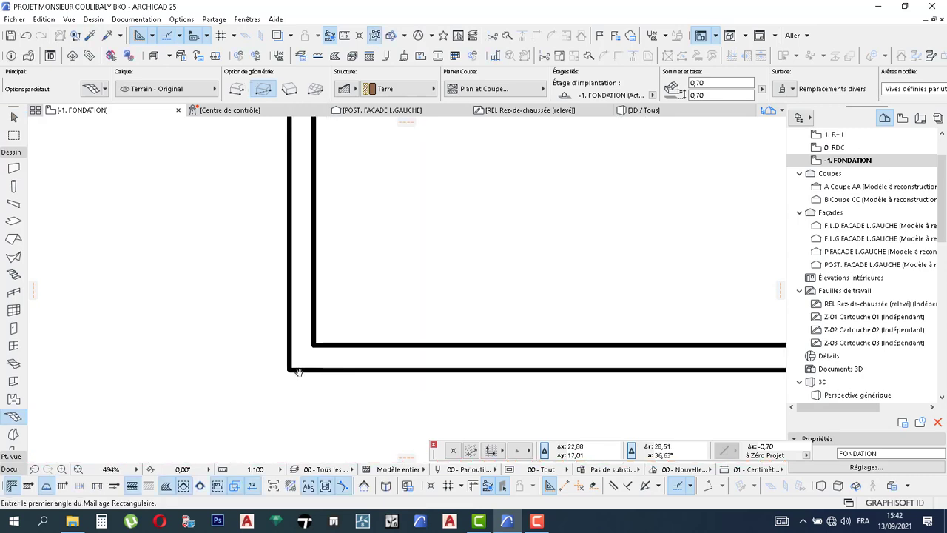
{"action": "left_click", "coordinate": [288, 369]}
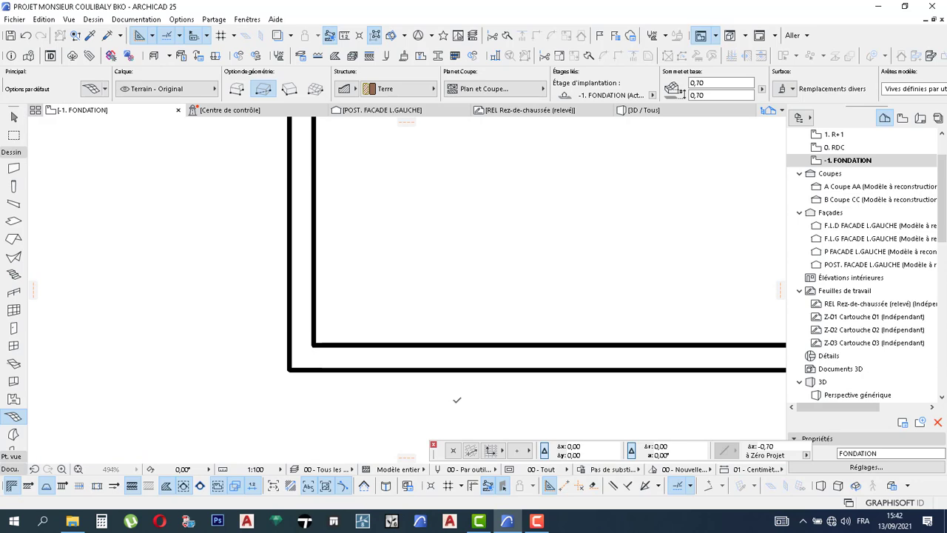
{"action": "scroll", "coordinate": [476, 392], "scroll_direction": "down", "scroll_amount": 4}
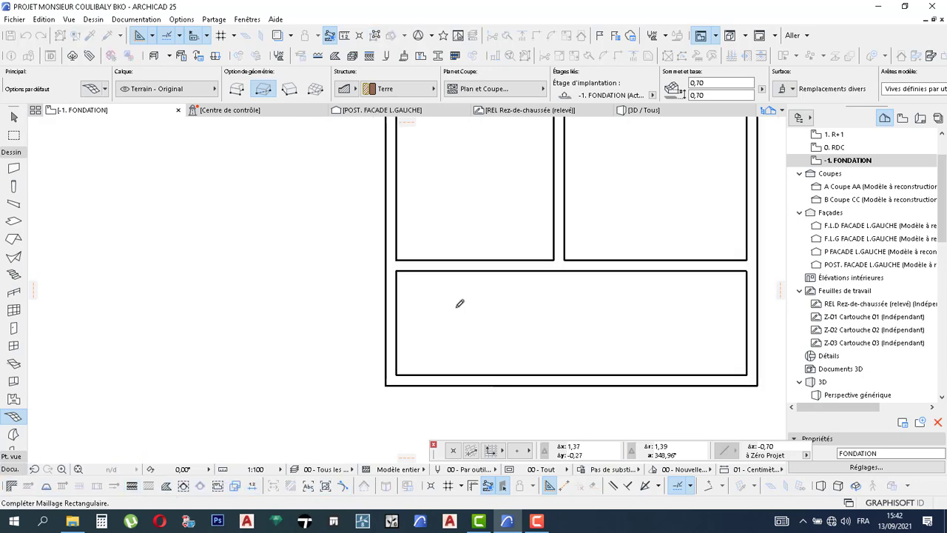
{"action": "scroll", "coordinate": [460, 304], "scroll_direction": "down", "scroll_amount": 2}
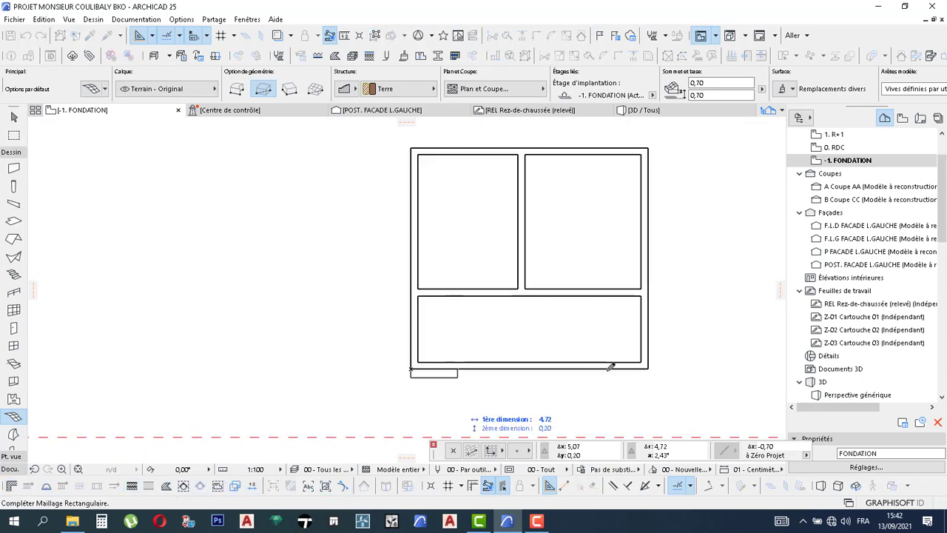
{"action": "scroll", "coordinate": [648, 368], "scroll_direction": "up", "scroll_amount": 5}
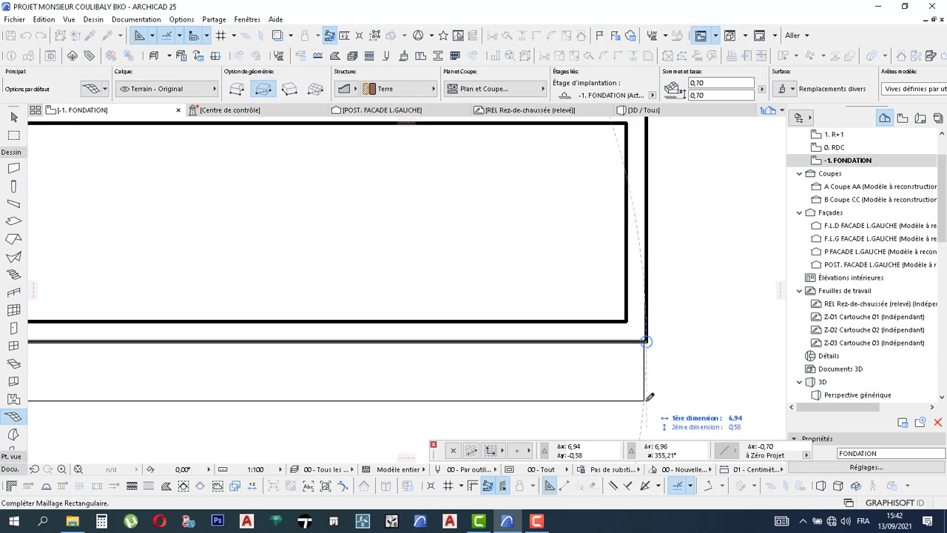
{"action": "scroll", "coordinate": [650, 396], "scroll_direction": "up", "scroll_amount": 2}
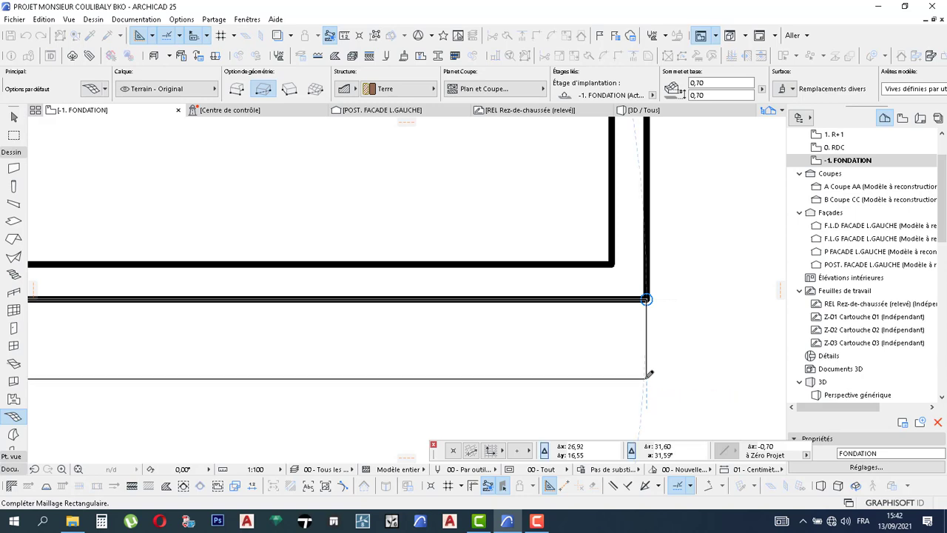
{"action": "left_click", "coordinate": [648, 374]}
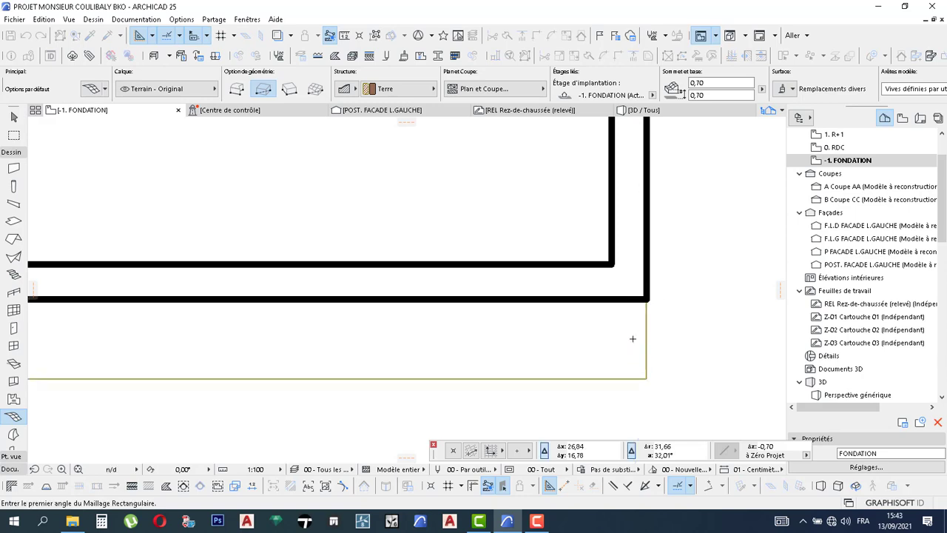
Step: Draw a second rectangular mesh strip, about 6,95 by 0,47 m, directly in front of the first strip
{"action": "scroll", "coordinate": [642, 355], "scroll_direction": "down", "scroll_amount": 5}
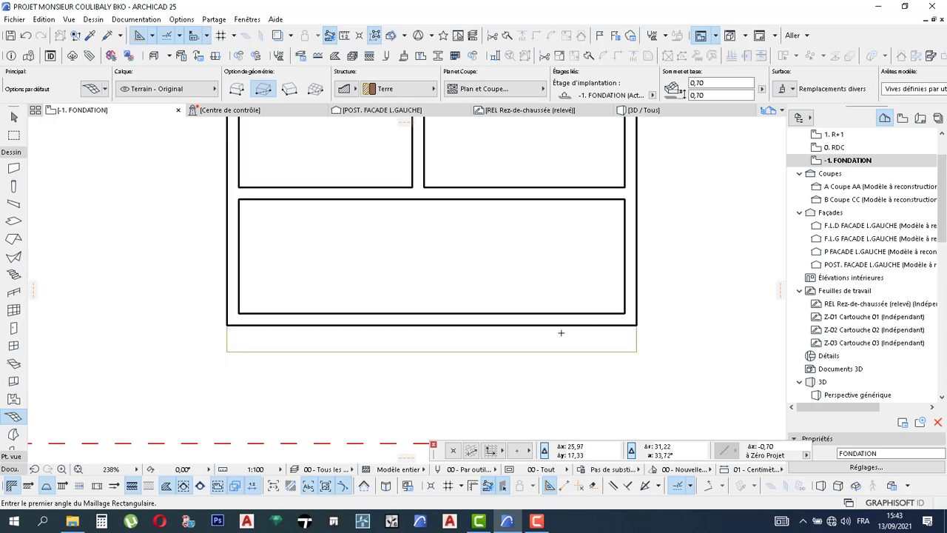
{"action": "middle_click_drag", "start_coordinate": [496, 275], "coordinate": [547, 188]}
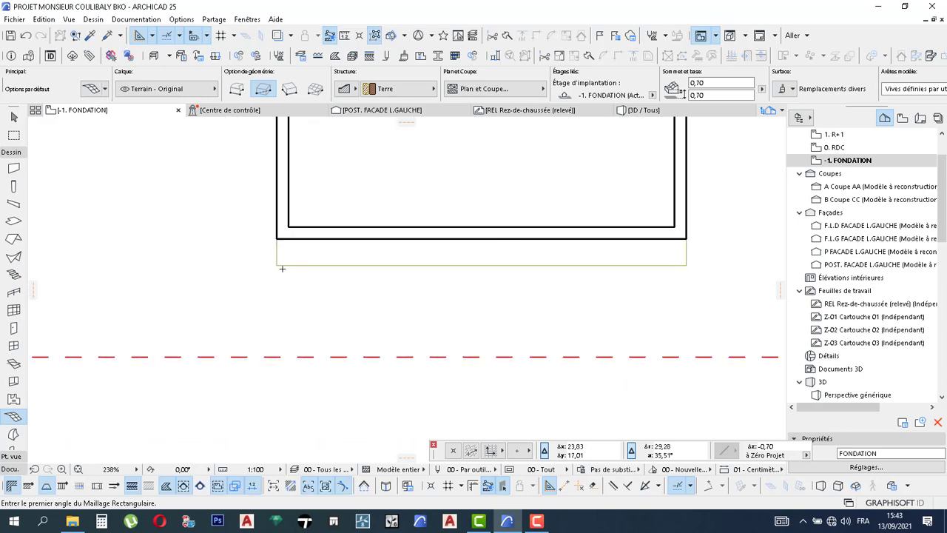
{"action": "left_click", "coordinate": [277, 265]}
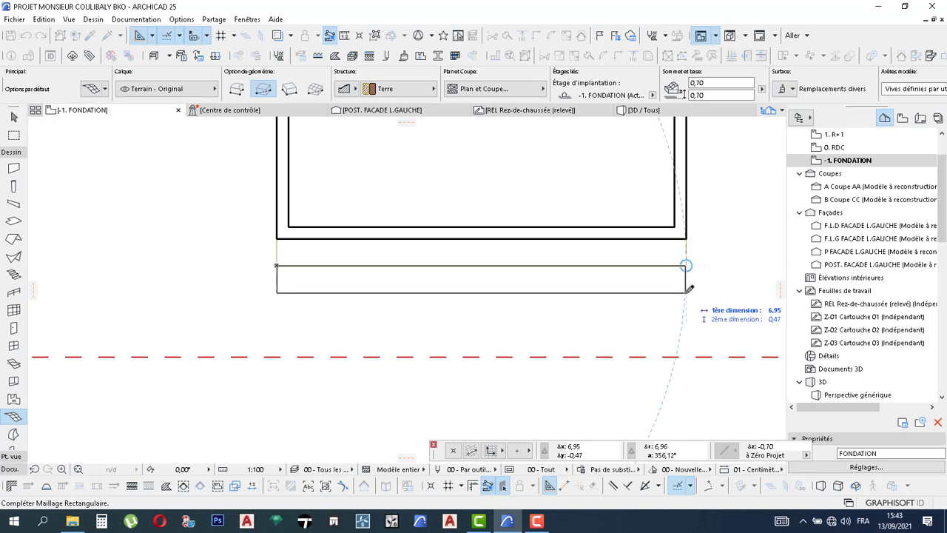
{"action": "left_click", "coordinate": [686, 291]}
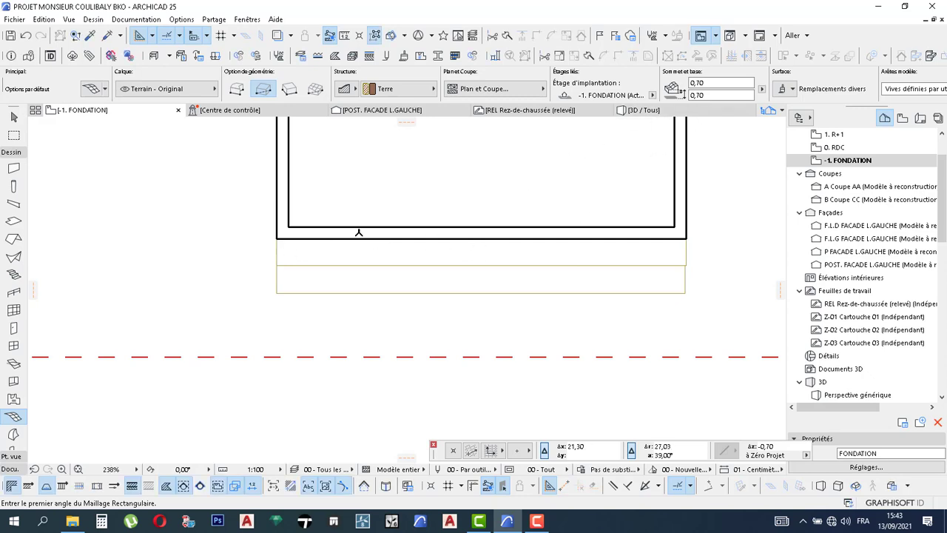
{"action": "key", "text": "Escape"}
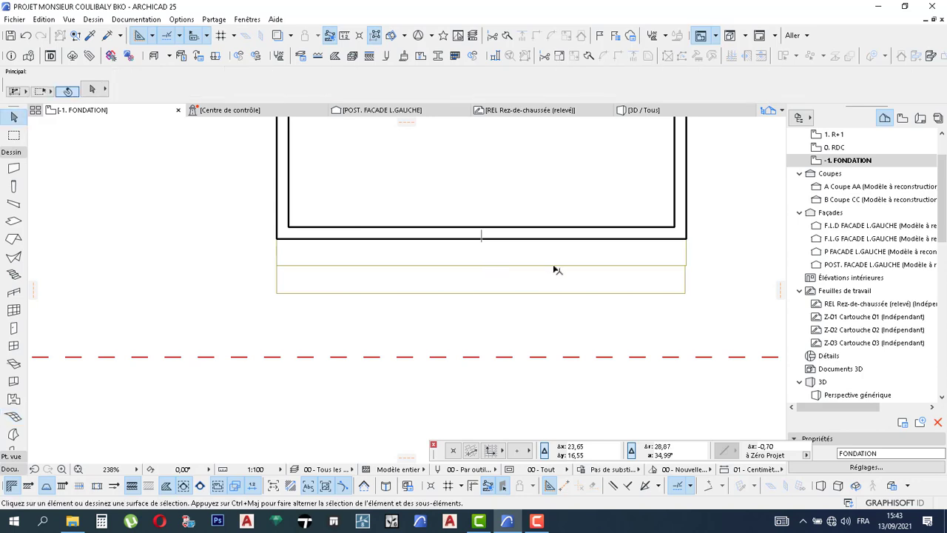
{"action": "left_click", "coordinate": [571, 259]}
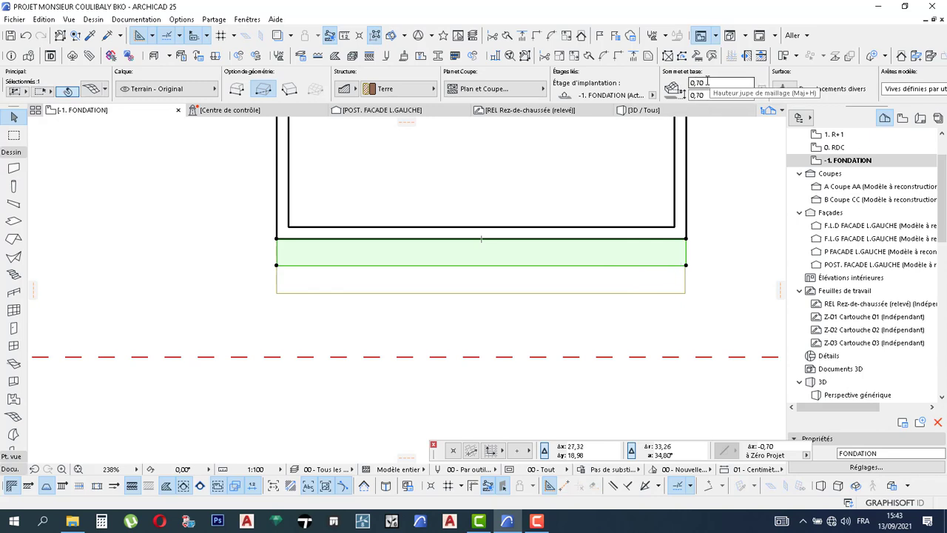
{"action": "left_click_drag", "start_coordinate": [705, 80], "coordinate": [698, 96]}
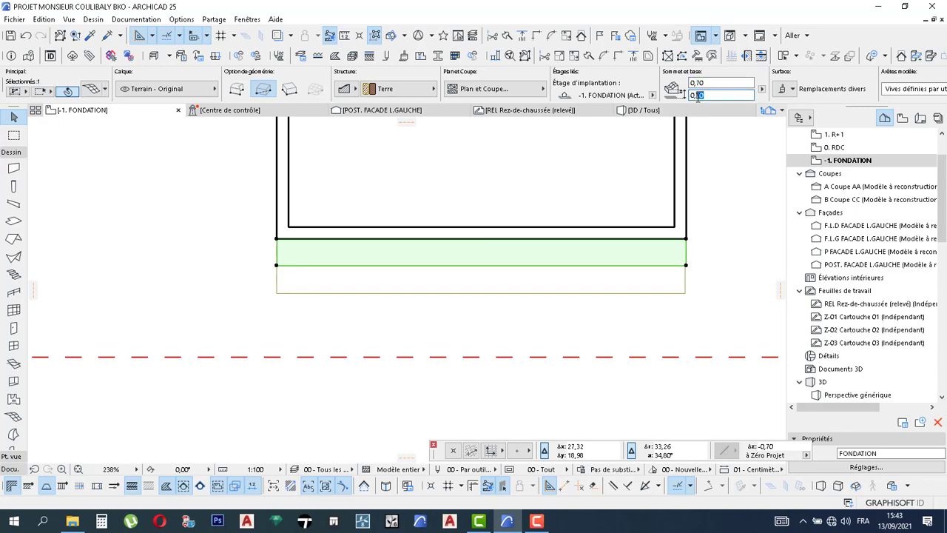
{"action": "left_click", "coordinate": [719, 229]}
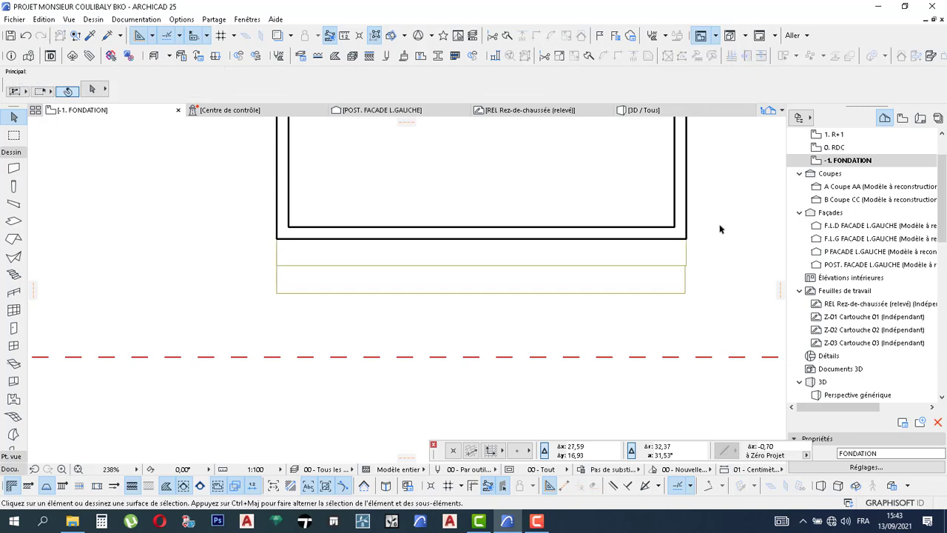
Step: In the 3D view, lower the top of the mesh strip adjoining the front wall to a height of about 0,49 m
{"action": "left_click", "coordinate": [696, 112]}
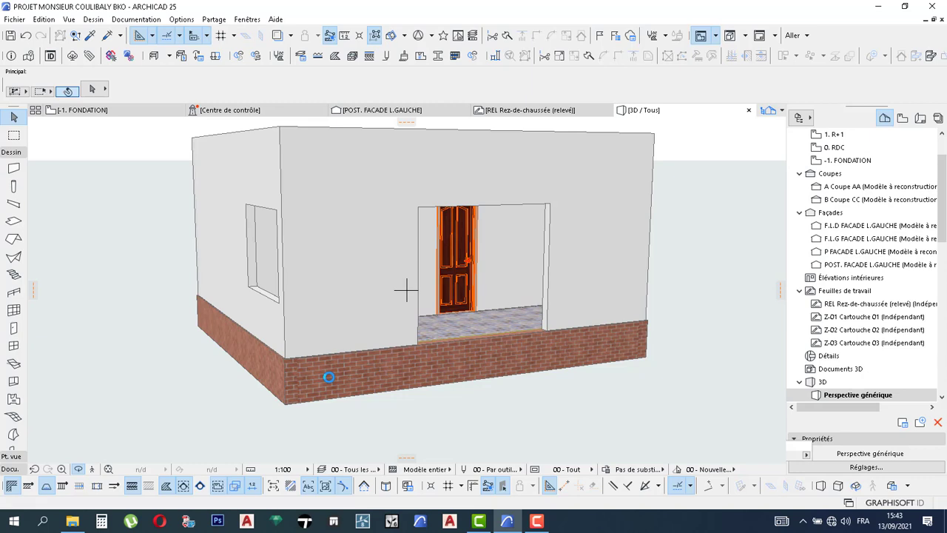
{"action": "left_click", "coordinate": [429, 313]}
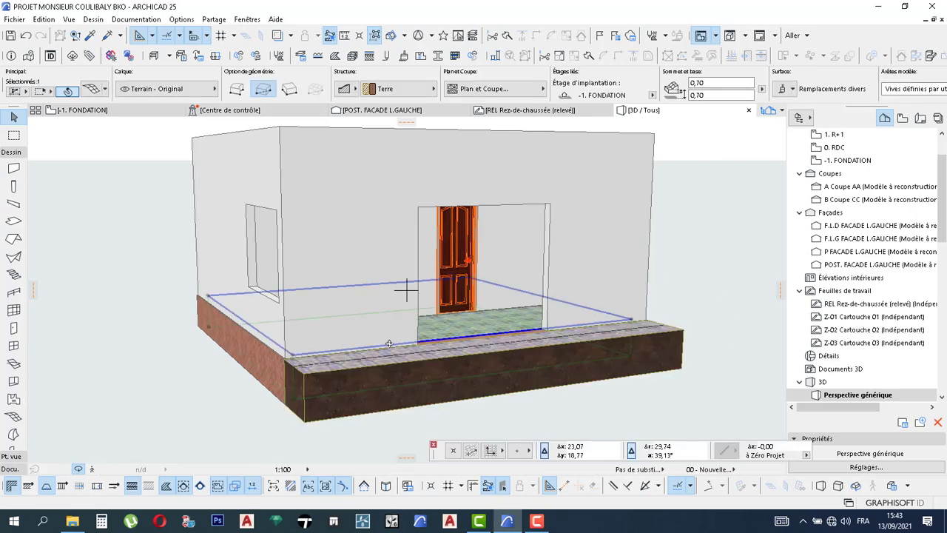
{"action": "middle_click_drag", "start_coordinate": [294, 374], "coordinate": [450, 364], "text": "shift"}
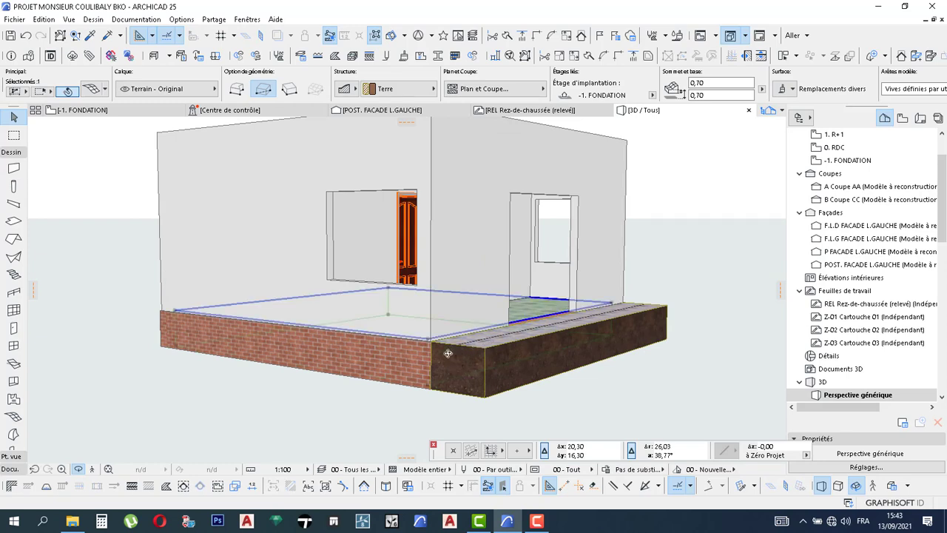
{"action": "key", "text": "Escape"}
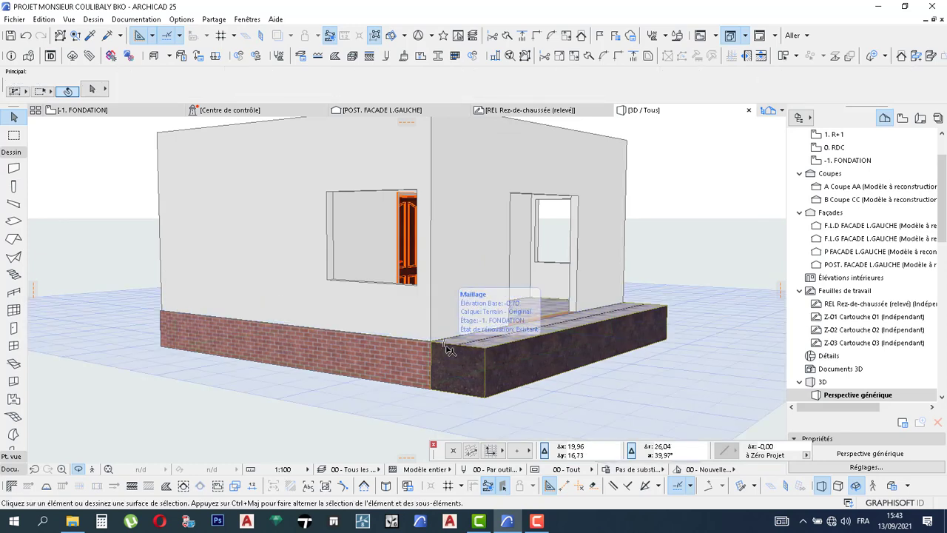
{"action": "left_click", "coordinate": [459, 349]}
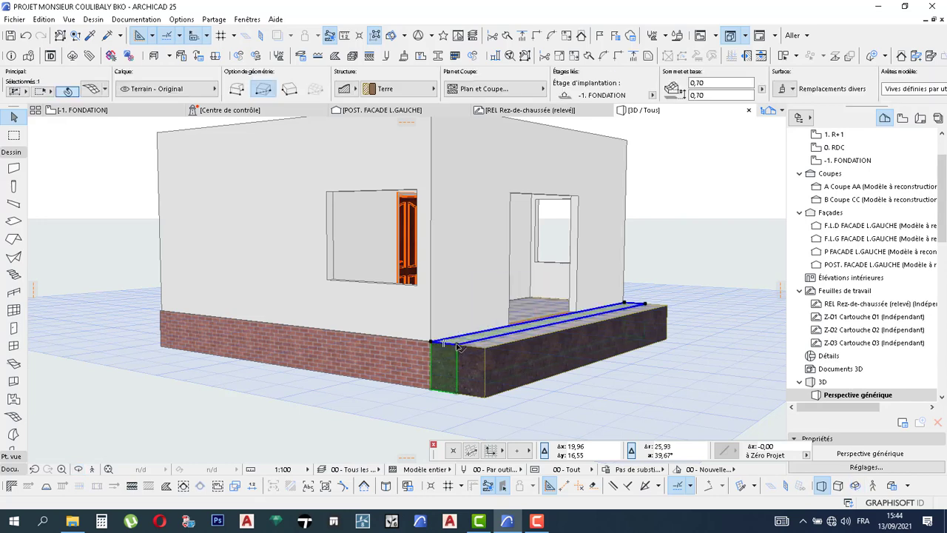
{"action": "left_click", "coordinate": [457, 346]}
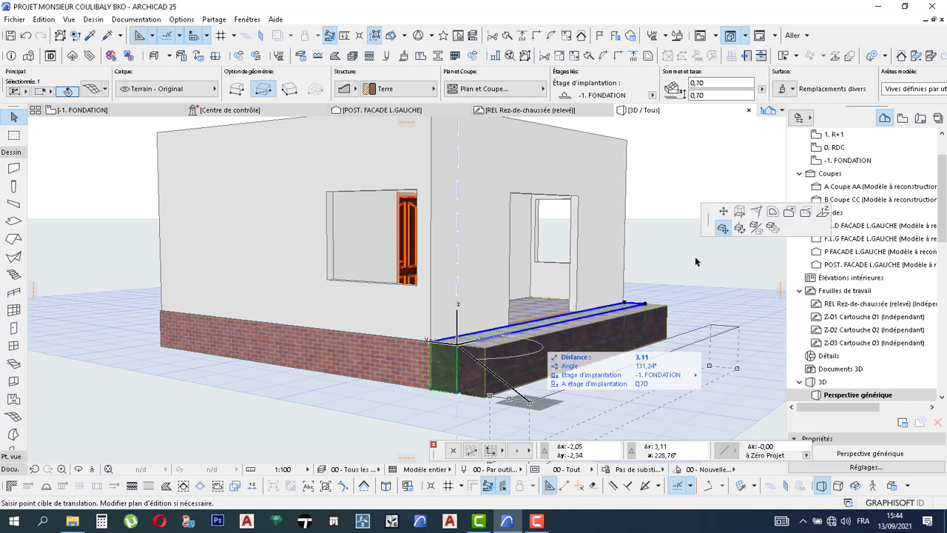
{"action": "left_click", "coordinate": [740, 213]}
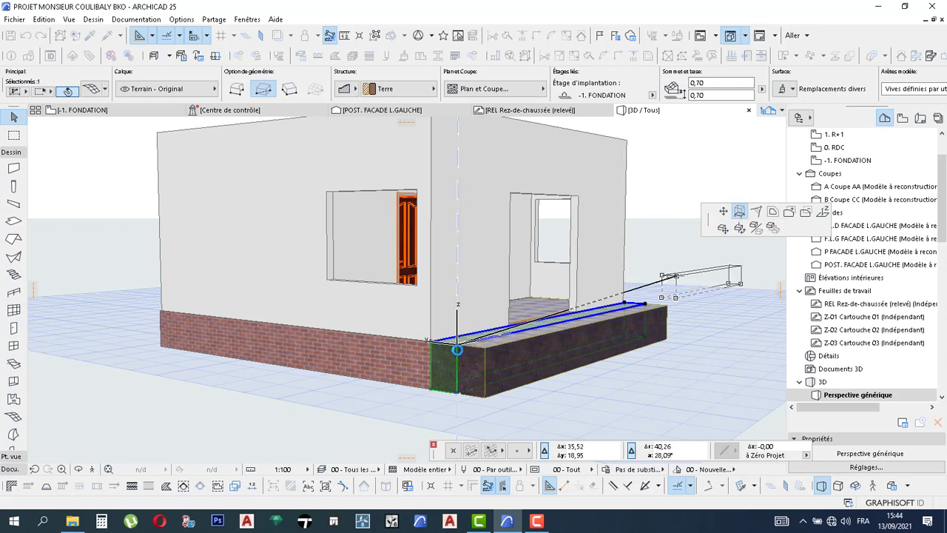
{"action": "left_click", "coordinate": [459, 349]}
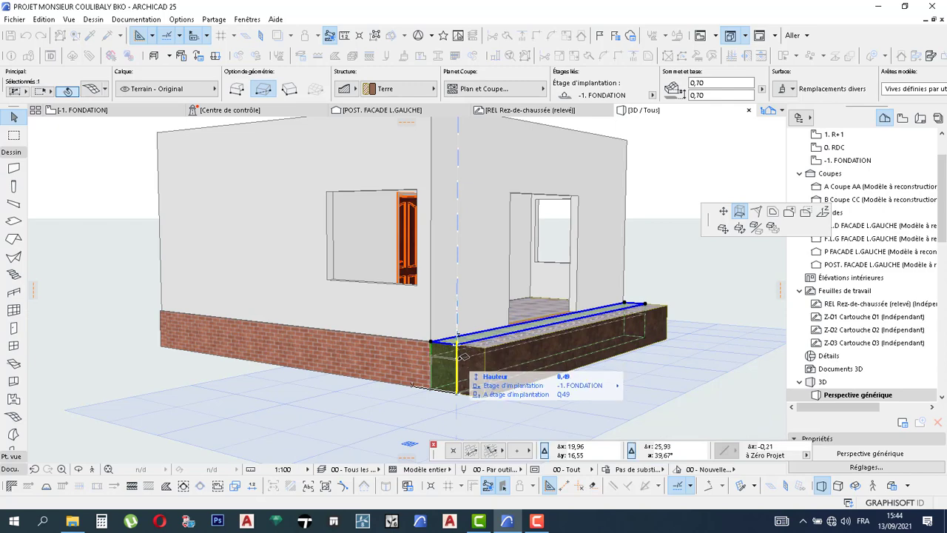
{"action": "left_click", "coordinate": [463, 356]}
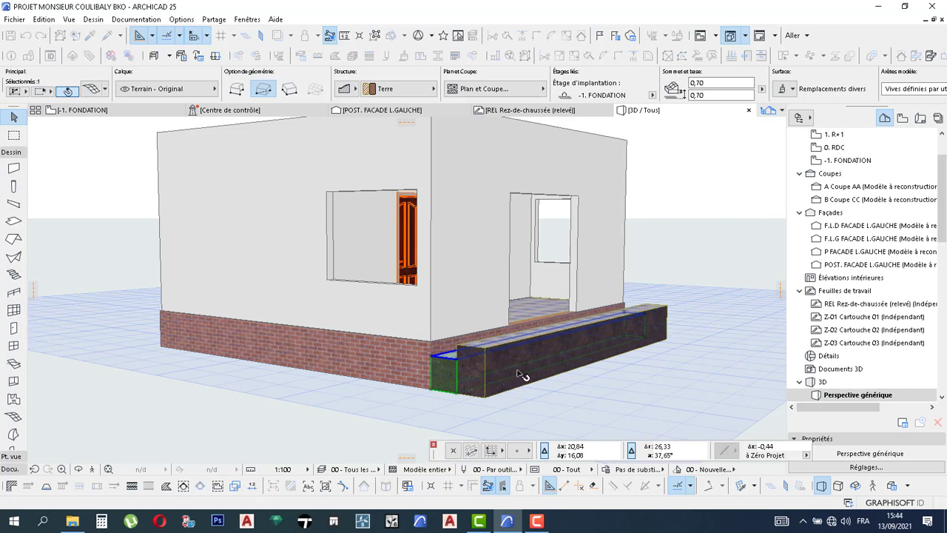
Step: Lower the top of the outer mesh strip to a height of about 0,27 m to form the lower step
{"action": "left_click", "coordinate": [486, 350]}
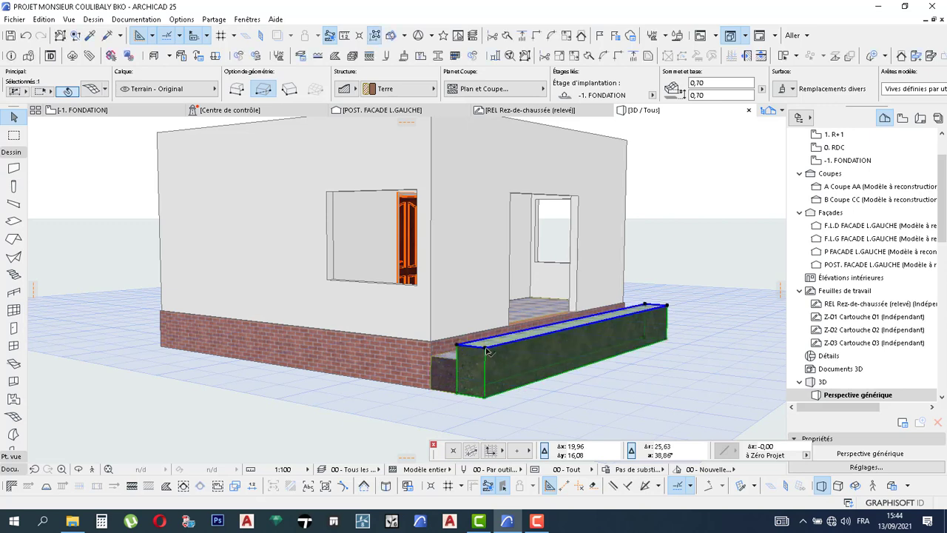
{"action": "left_click", "coordinate": [486, 350]}
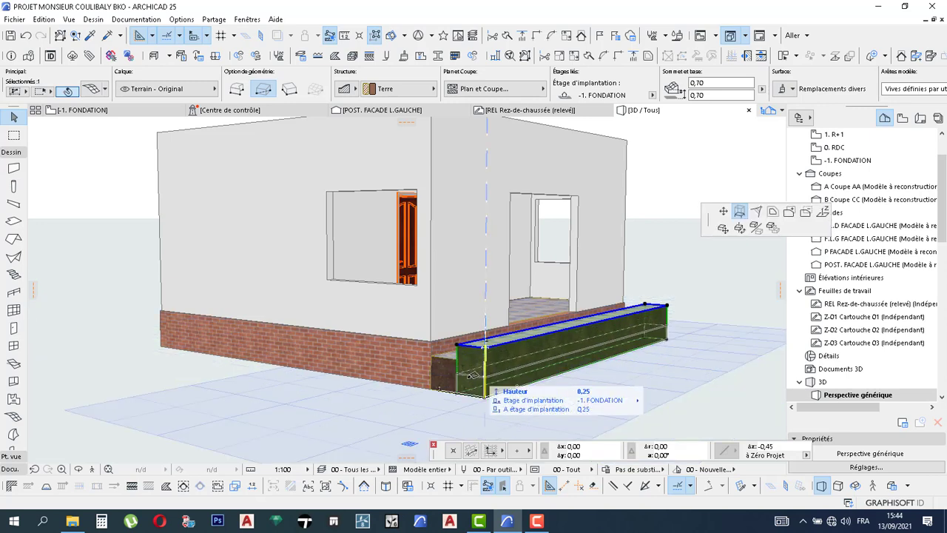
{"action": "left_click", "coordinate": [468, 374]}
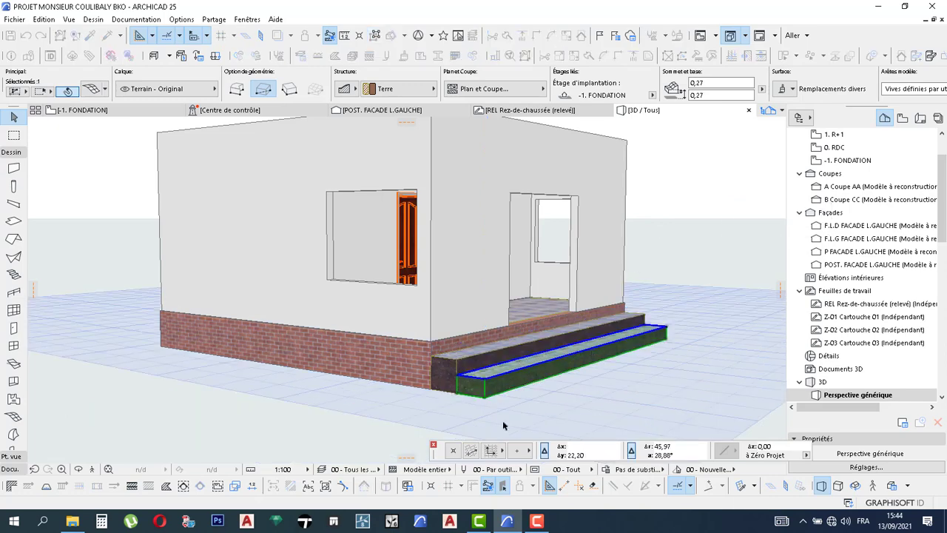
Step: Set both the top and base heights of the mesh strip adjoining the front wall to 0,50 m
{"action": "left_click", "coordinate": [465, 354]}
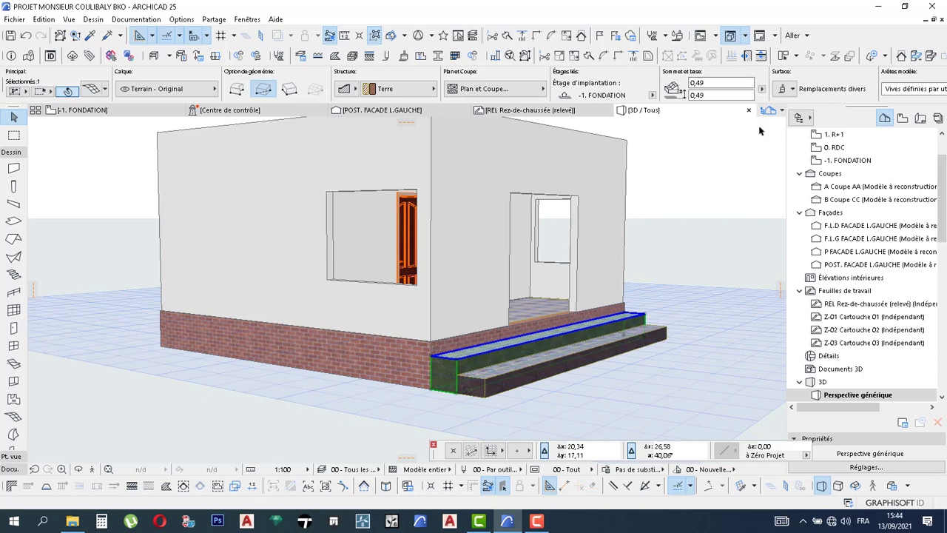
{"action": "left_click", "coordinate": [705, 83]}
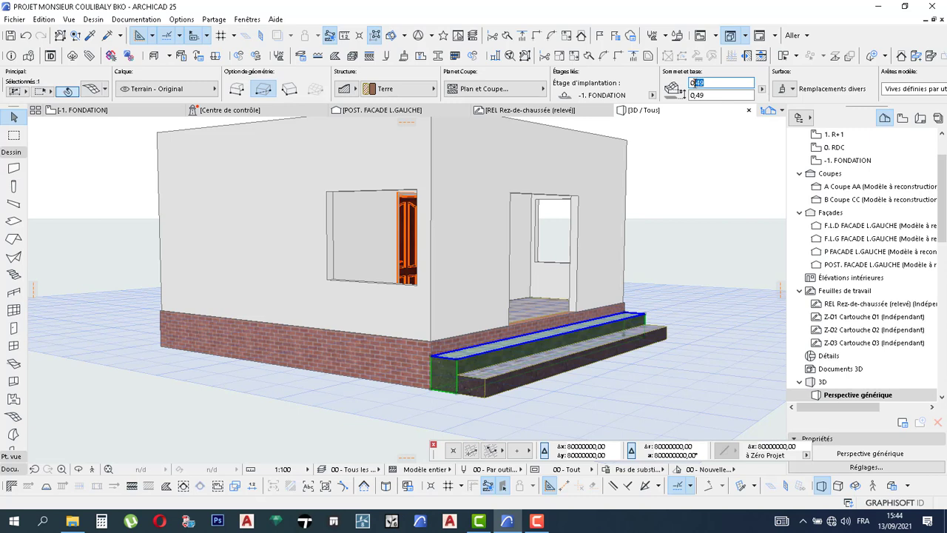
{"action": "left_click", "coordinate": [706, 97]}
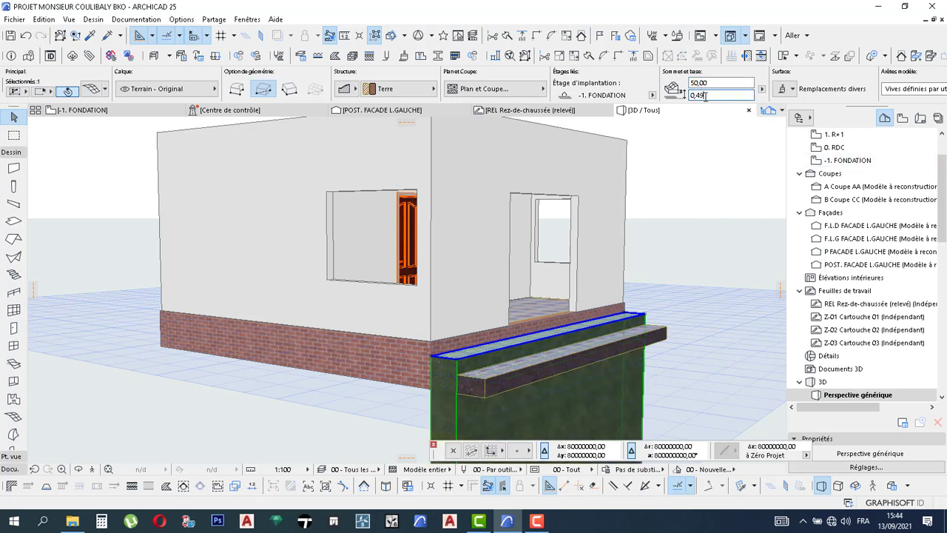
{"action": "left_click_drag", "start_coordinate": [710, 83], "coordinate": [623, 66]}
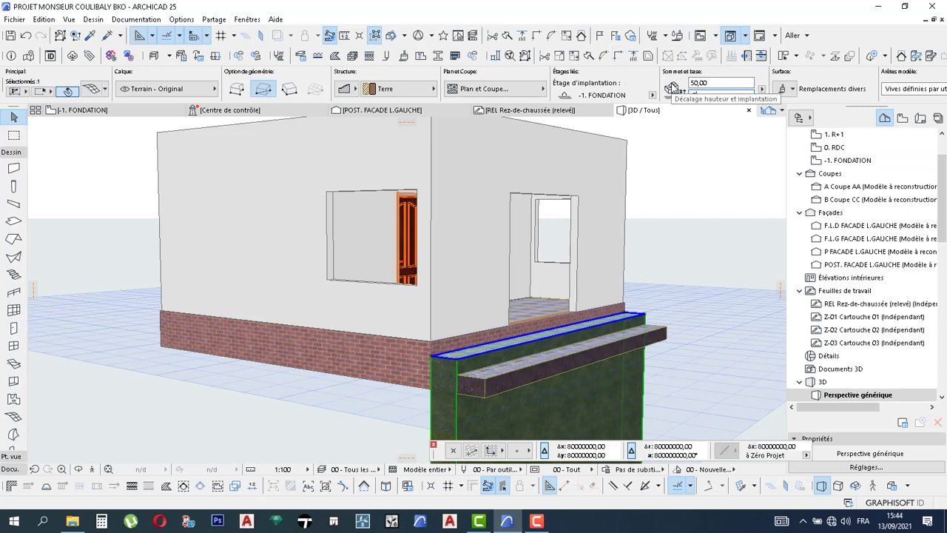
{"action": "left_click", "coordinate": [713, 85]}
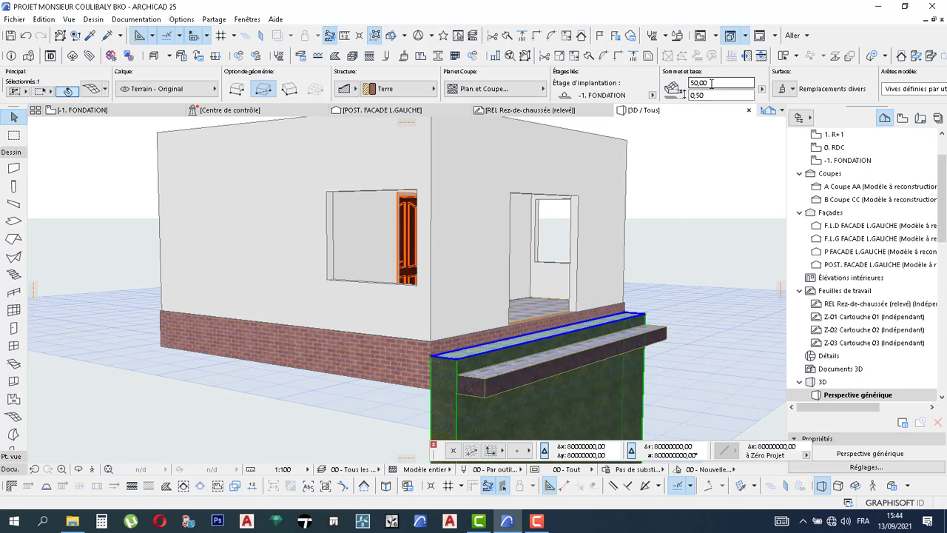
{"action": "left_click_drag", "start_coordinate": [712, 84], "coordinate": [691, 83]}
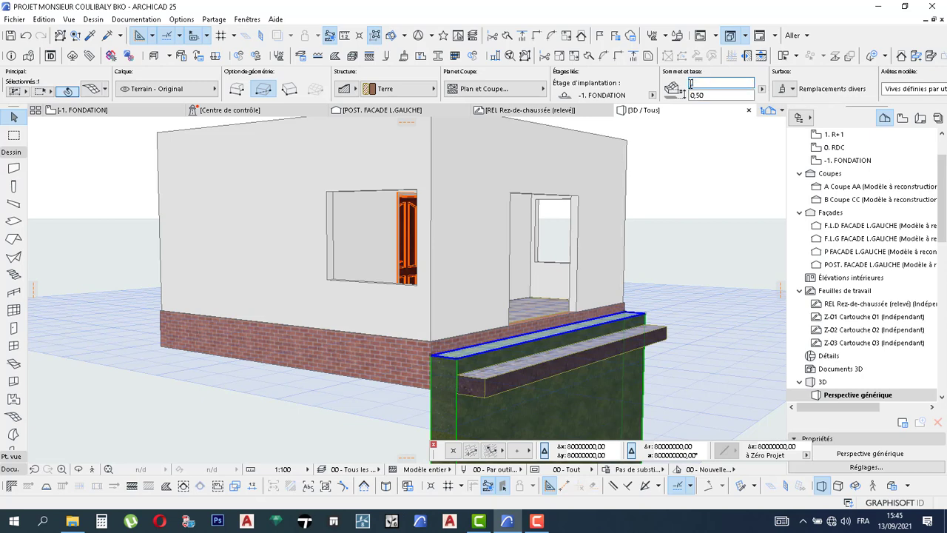
{"action": "type", "text": "0,50"}
{"action": "key", "text": "Return"}
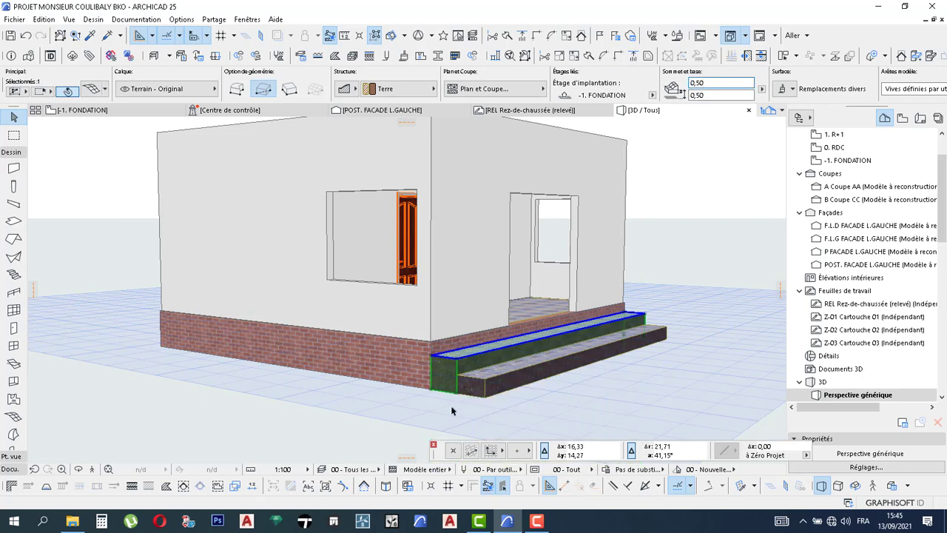
{"action": "left_click", "coordinate": [477, 384]}
{"action": "left_click", "coordinate": [474, 376]}
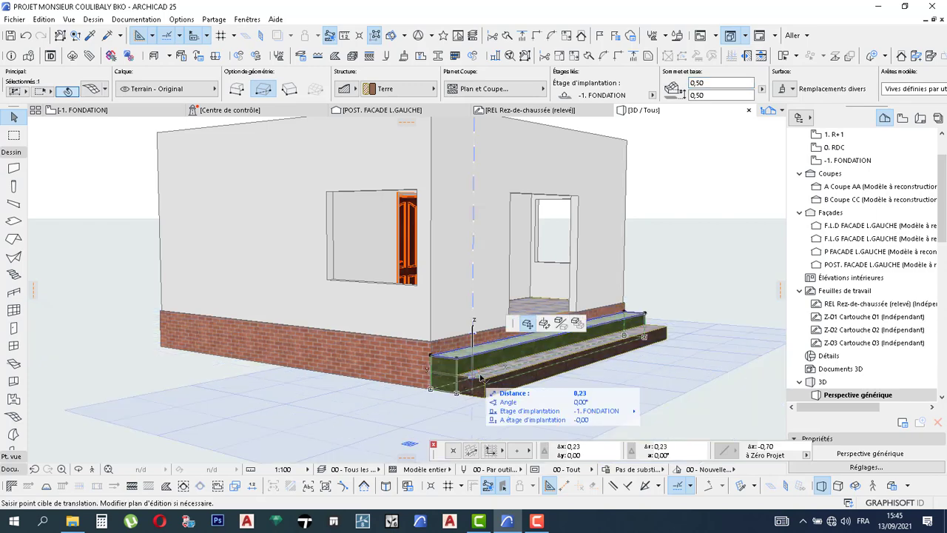
{"action": "left_click", "coordinate": [482, 379]}
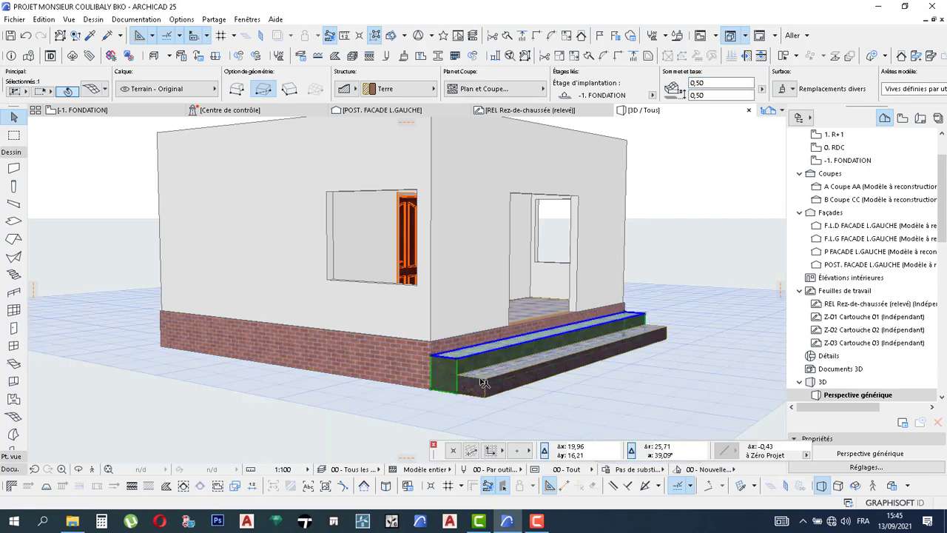
{"action": "key", "text": "Escape"}
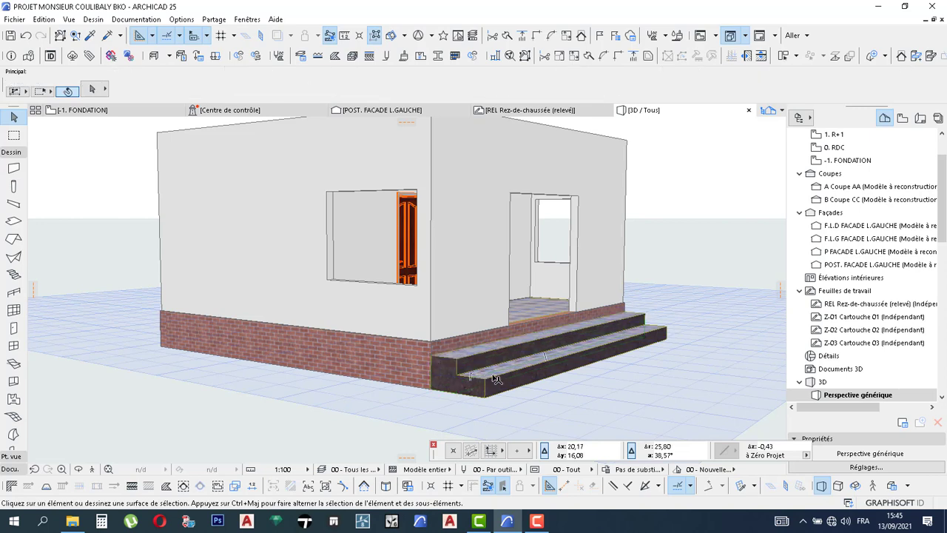
Step: Raise the top of the outer, lower mesh strip to a height of about 0,34 m
{"action": "scroll", "coordinate": [493, 381], "scroll_direction": "up", "scroll_amount": 2}
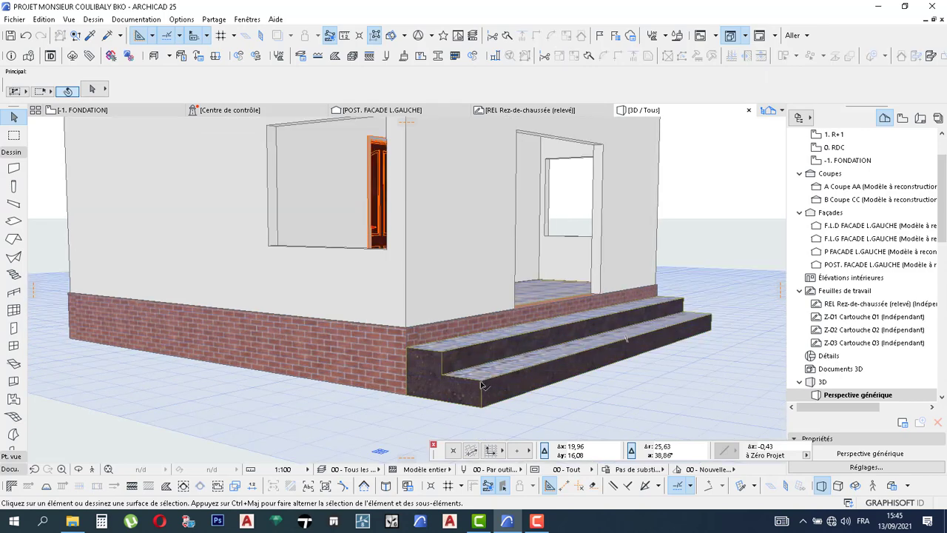
{"action": "left_click", "coordinate": [482, 382]}
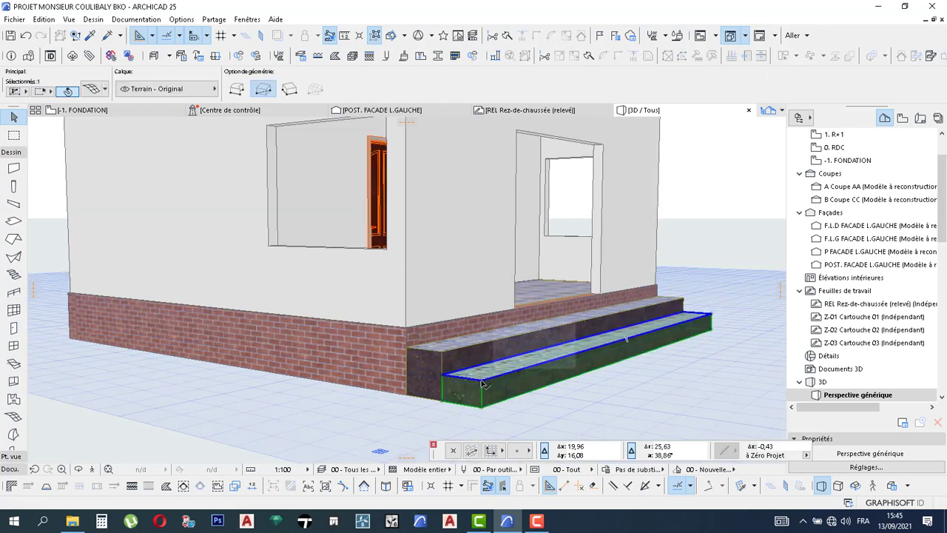
{"action": "left_click", "coordinate": [482, 383]}
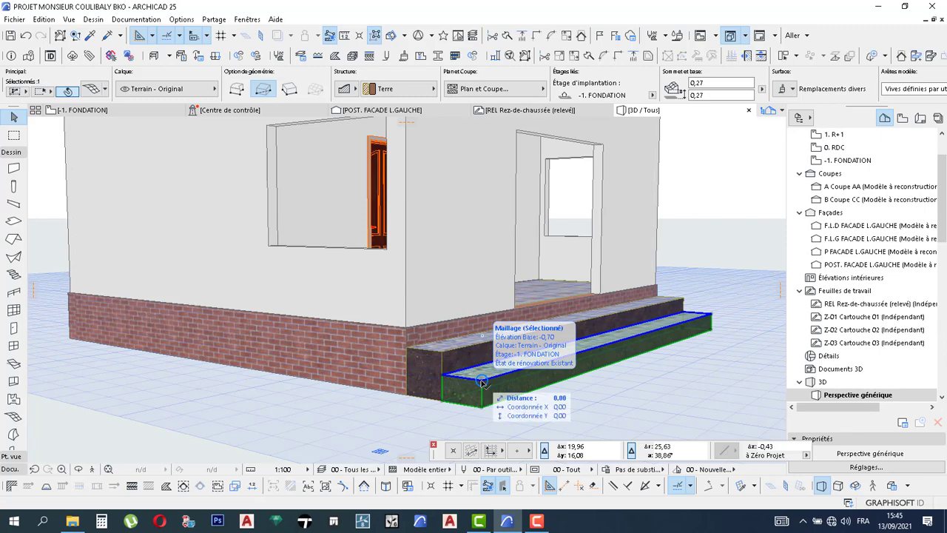
{"action": "left_click", "coordinate": [482, 382]}
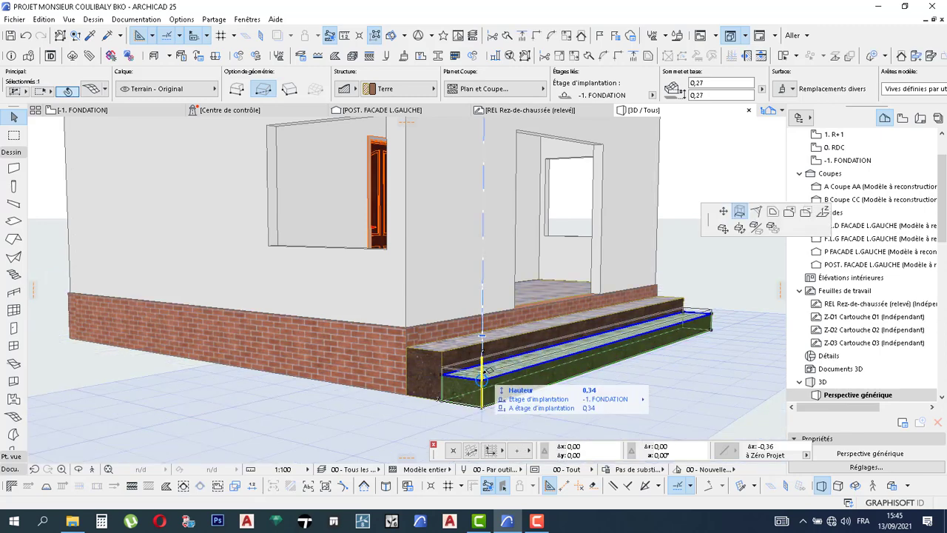
{"action": "left_click", "coordinate": [481, 380]}
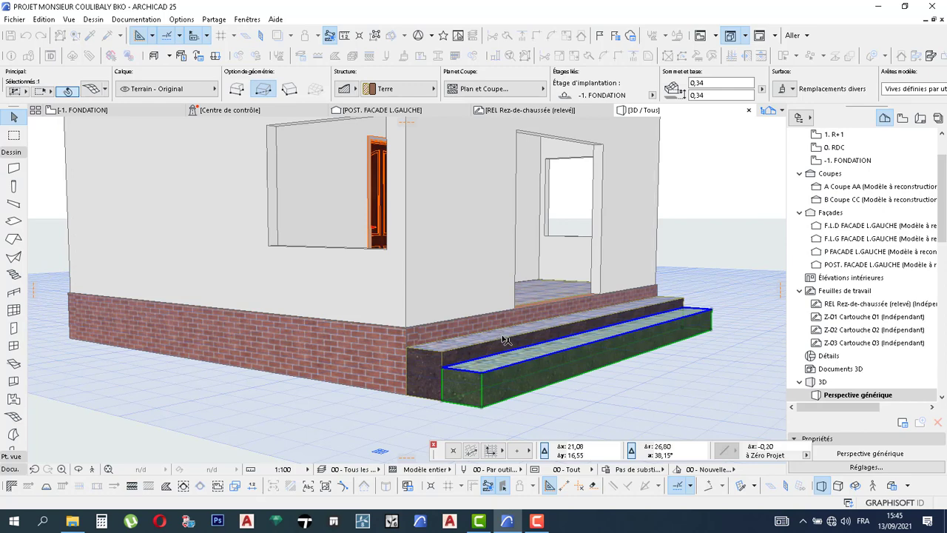
Step: Override all surfaces of both step meshes with the FOF CARREAU TERRASSE finish, including their sides
{"action": "middle_click_drag", "start_coordinate": [506, 337], "coordinate": [546, 329], "text": "shift"}
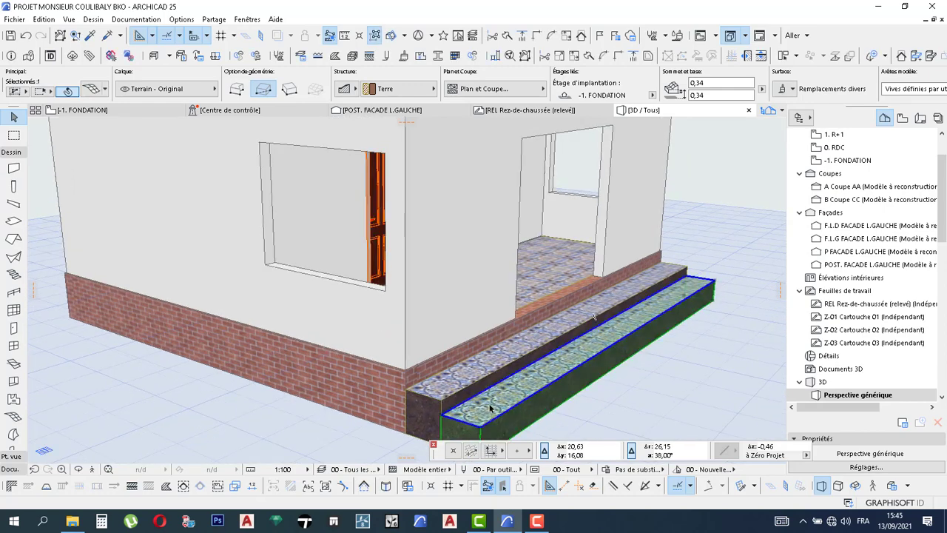
{"action": "left_click", "coordinate": [470, 390], "text": "shift"}
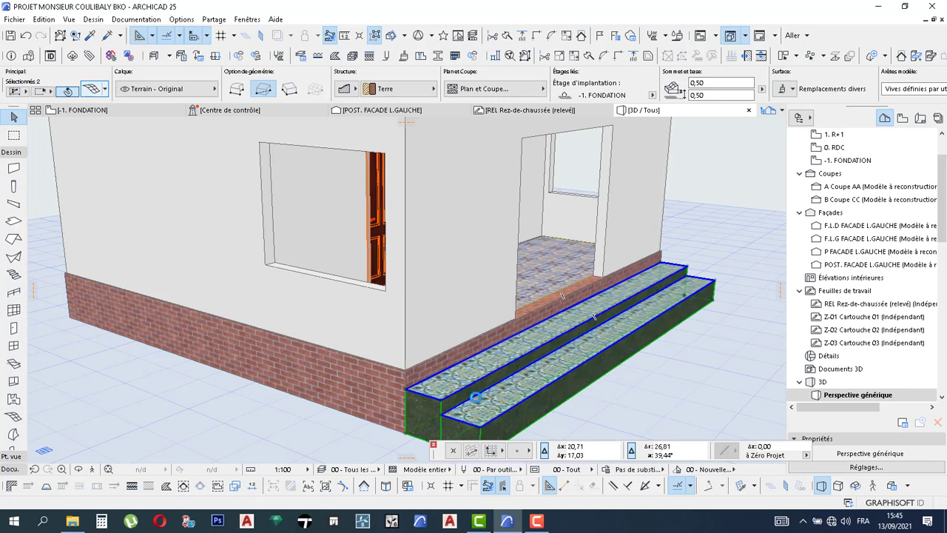
{"action": "key", "text": "ctrl+t"}
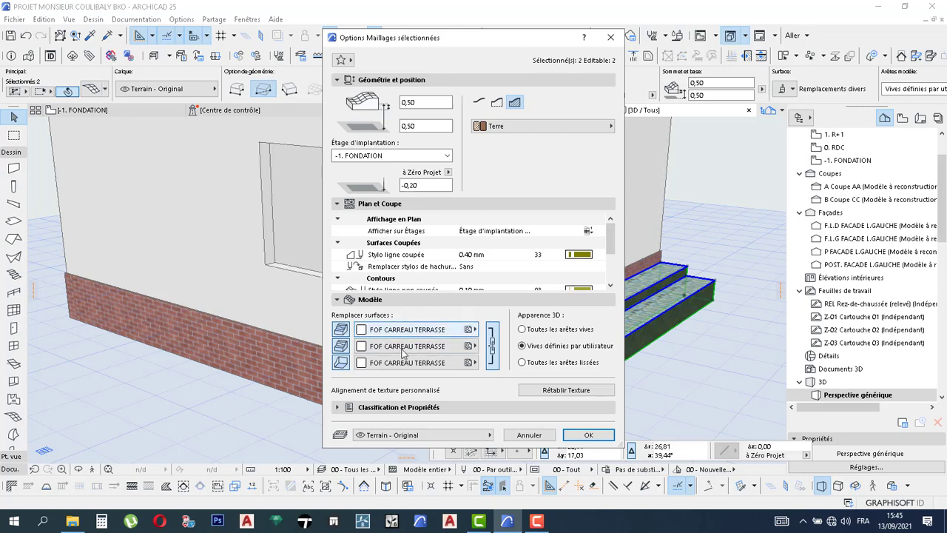
{"action": "left_click", "coordinate": [588, 435]}
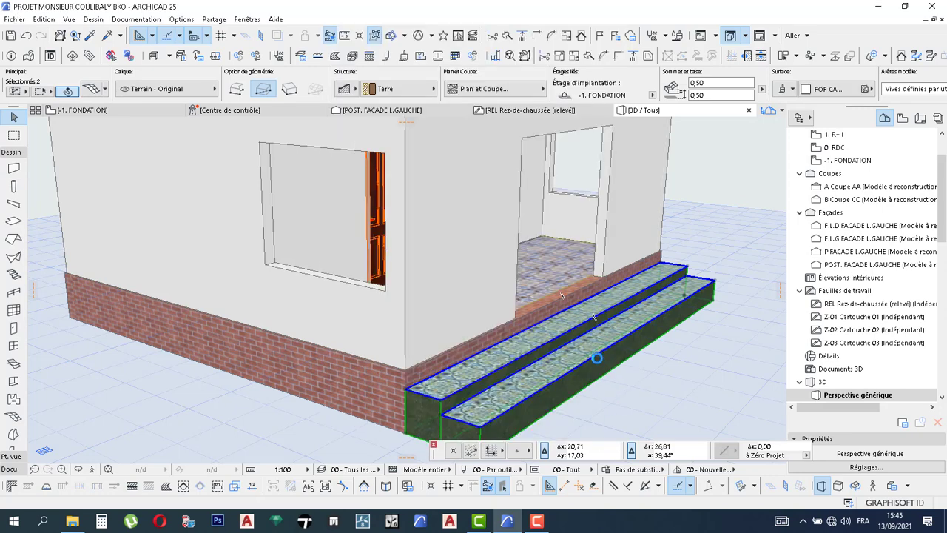
{"action": "left_click", "coordinate": [694, 384]}
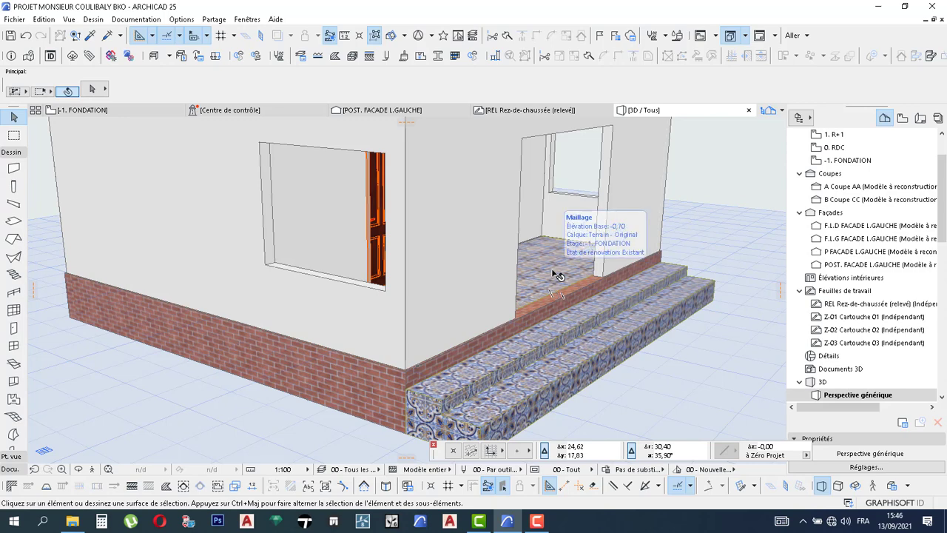
Step: On the 0. RDC plan, draw two vertical guide lines about 0,6 m long outward from both edges of the veranda's front opening
{"action": "left_click", "coordinate": [110, 112]}
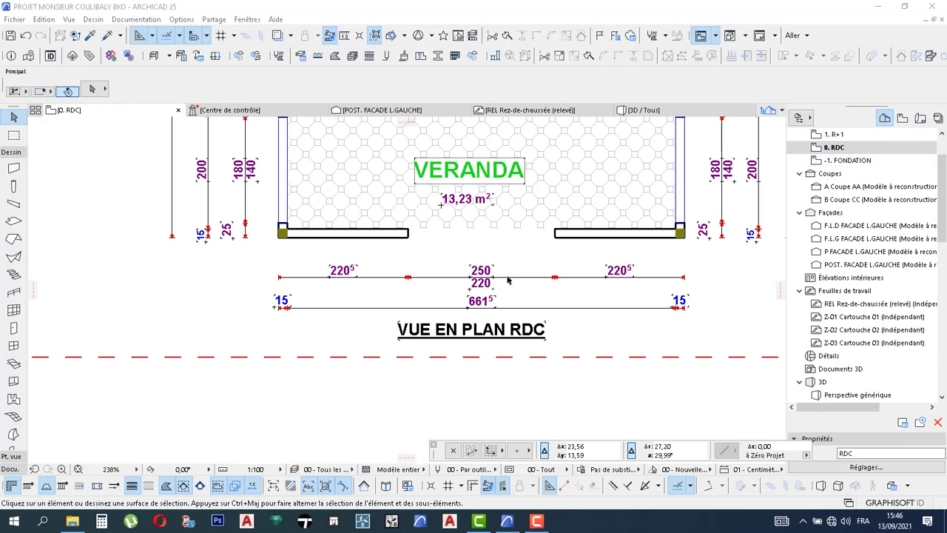
{"action": "left_click", "coordinate": [16, 152]}
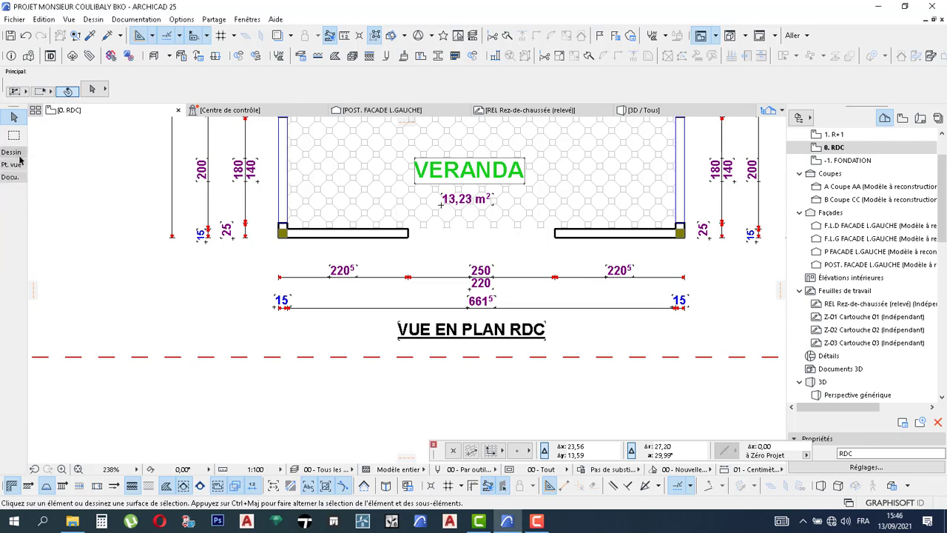
{"action": "left_click", "coordinate": [18, 177]}
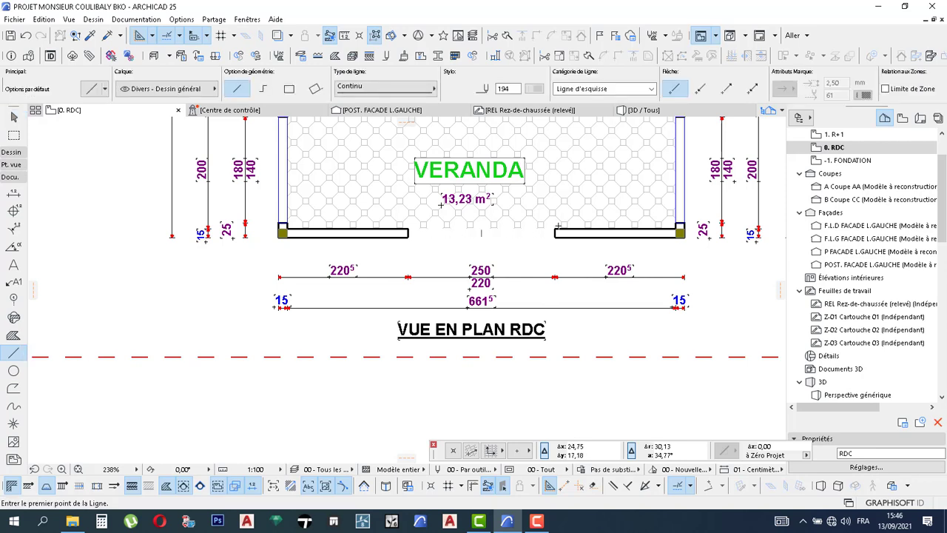
{"action": "left_click", "coordinate": [556, 230]}
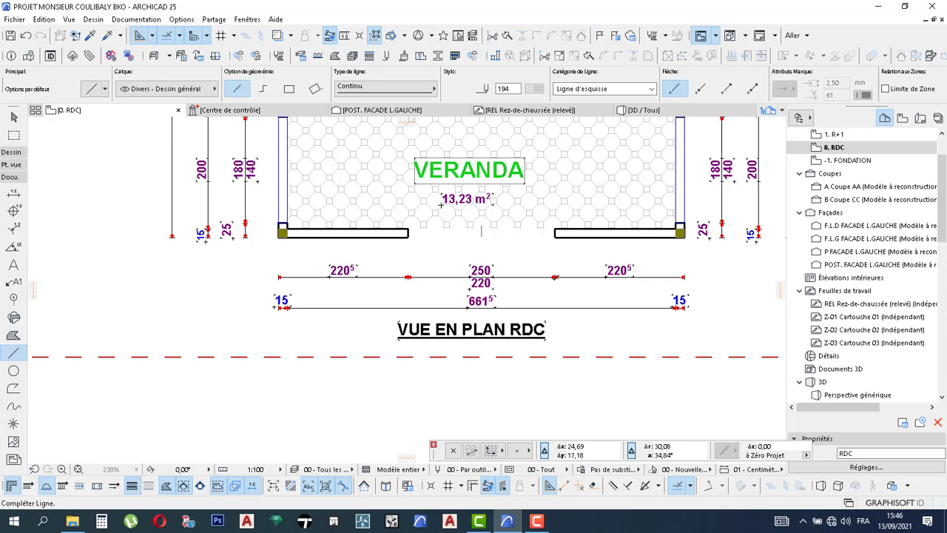
{"action": "left_click", "coordinate": [556, 259]}
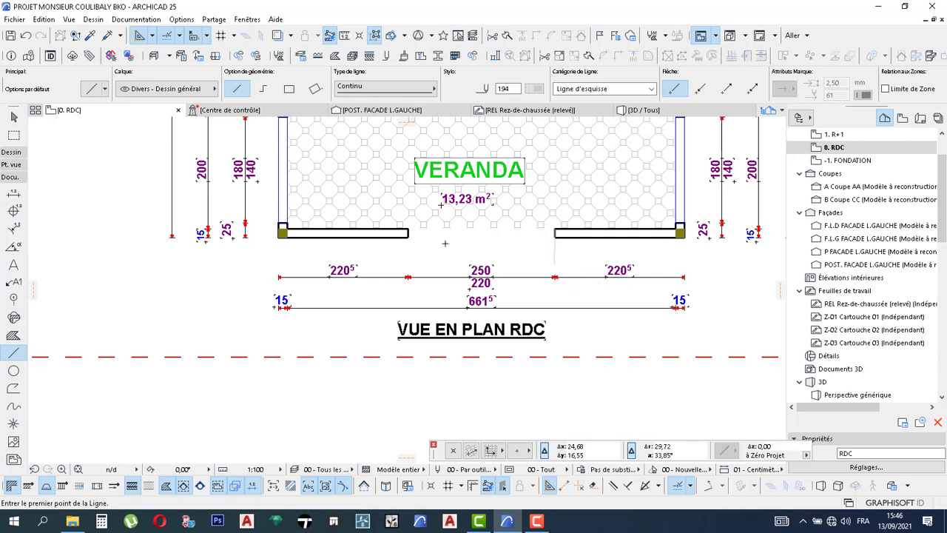
{"action": "left_click", "coordinate": [409, 229]}
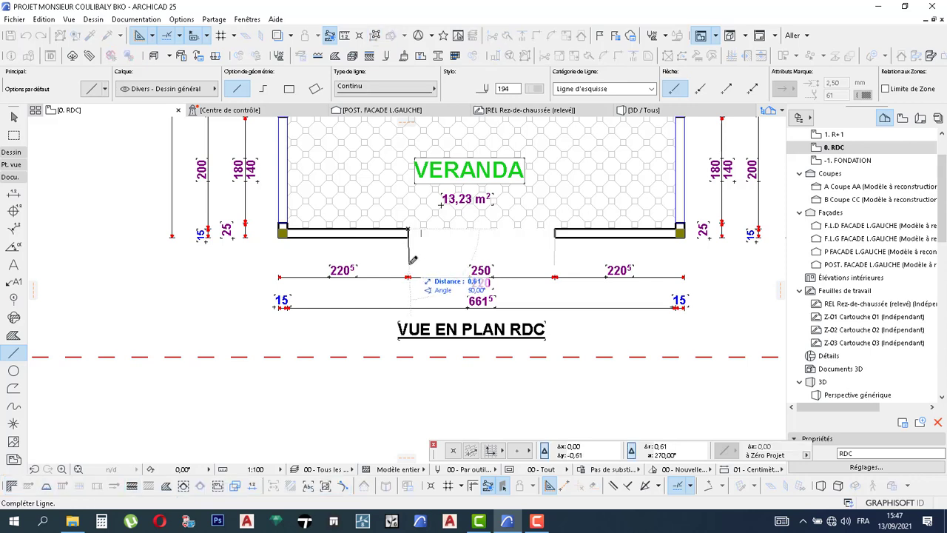
{"action": "left_click", "coordinate": [409, 263]}
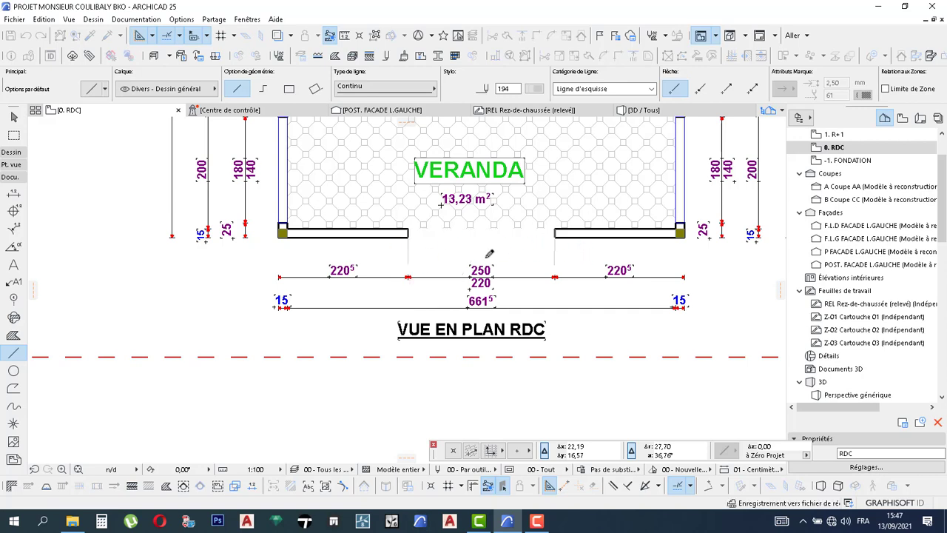
Step: Cut the two guide lines from the 0. RDC plan and paste them at the same location on the -1. FONDATION plan
{"action": "key", "text": "Escape"}
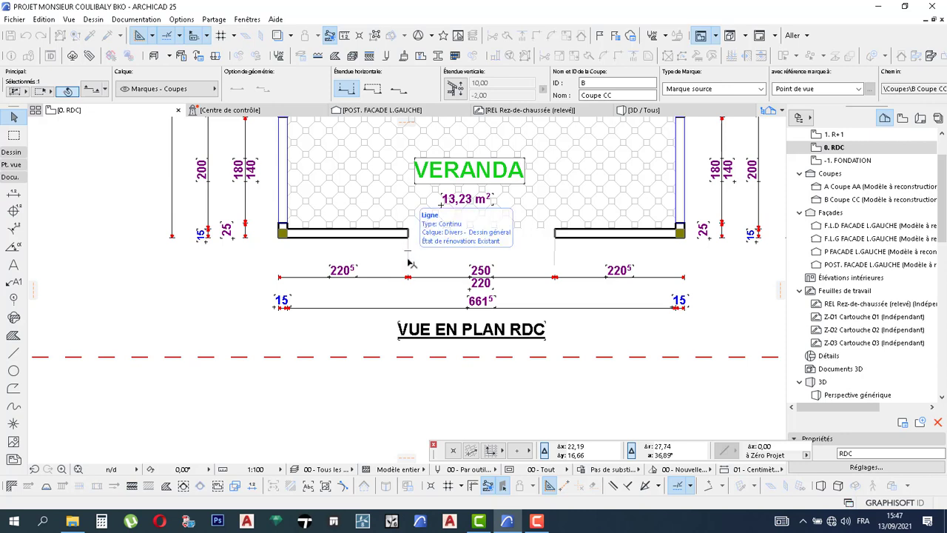
{"action": "left_click", "coordinate": [408, 260]}
{"action": "left_click", "coordinate": [539, 257]}
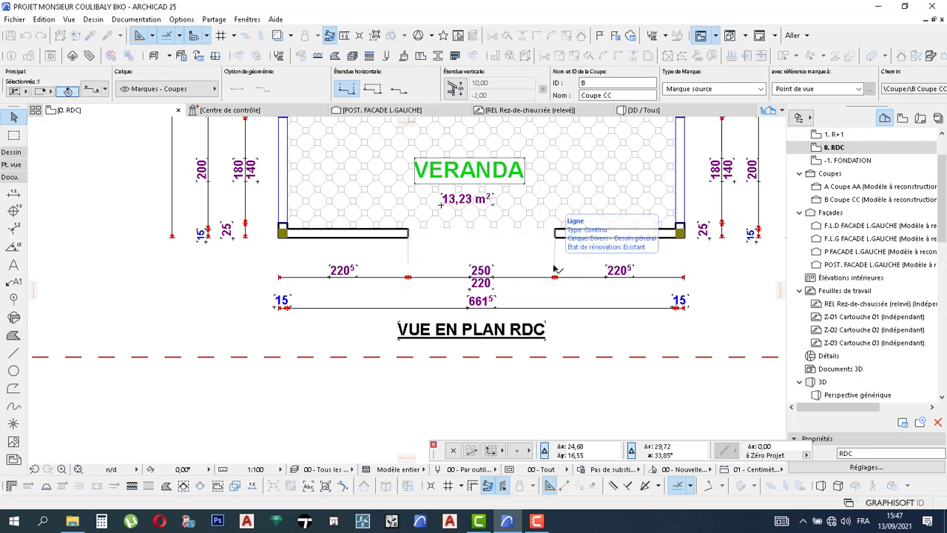
{"action": "key", "text": "Escape"}
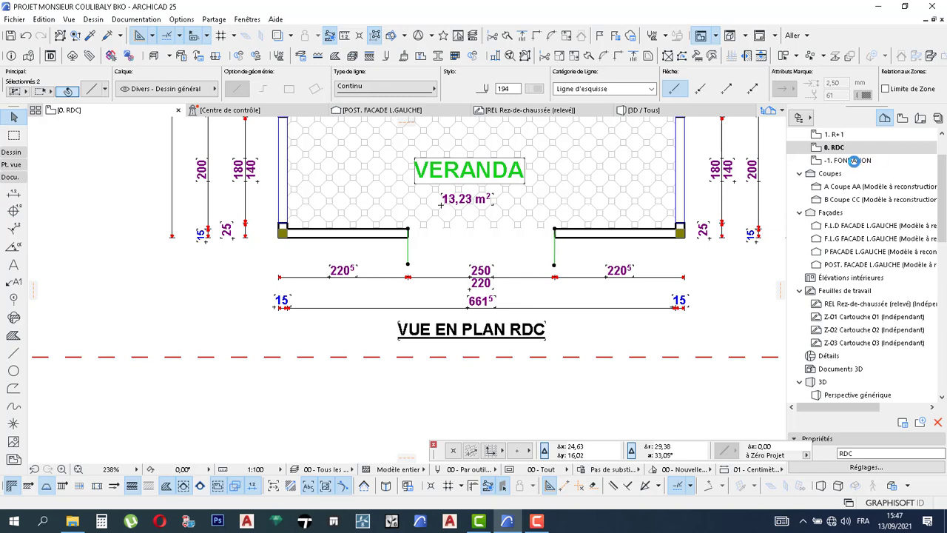
{"action": "key", "text": "Escape"}
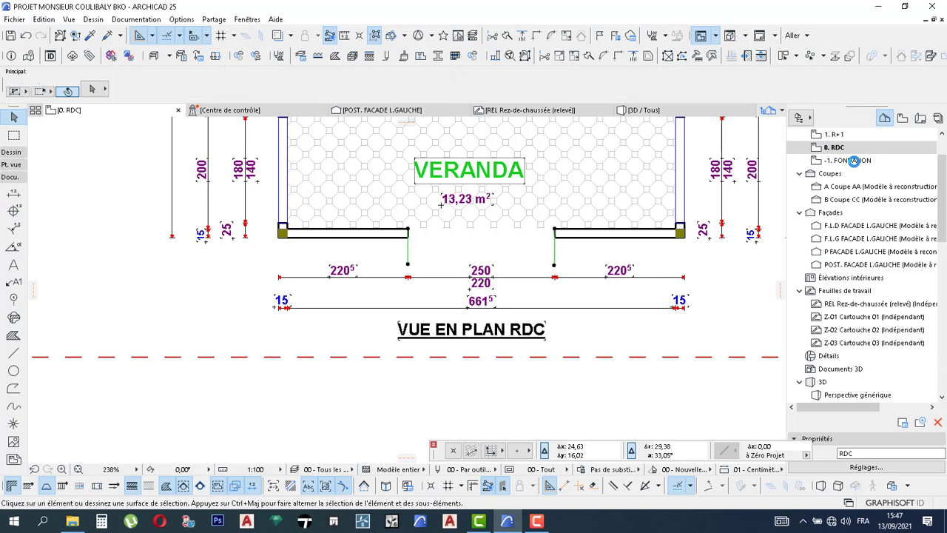
{"action": "key", "text": "Delete"}
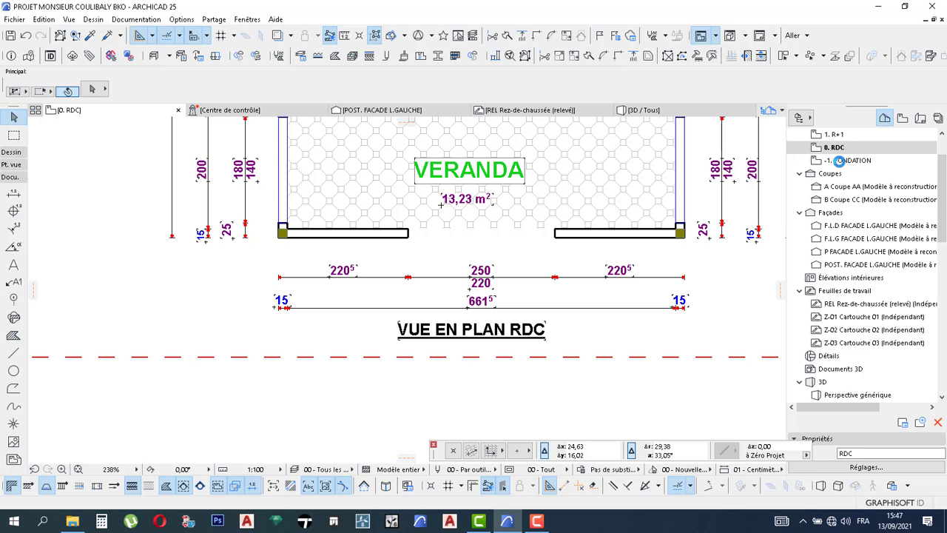
{"action": "double_click", "coordinate": [847, 161]}
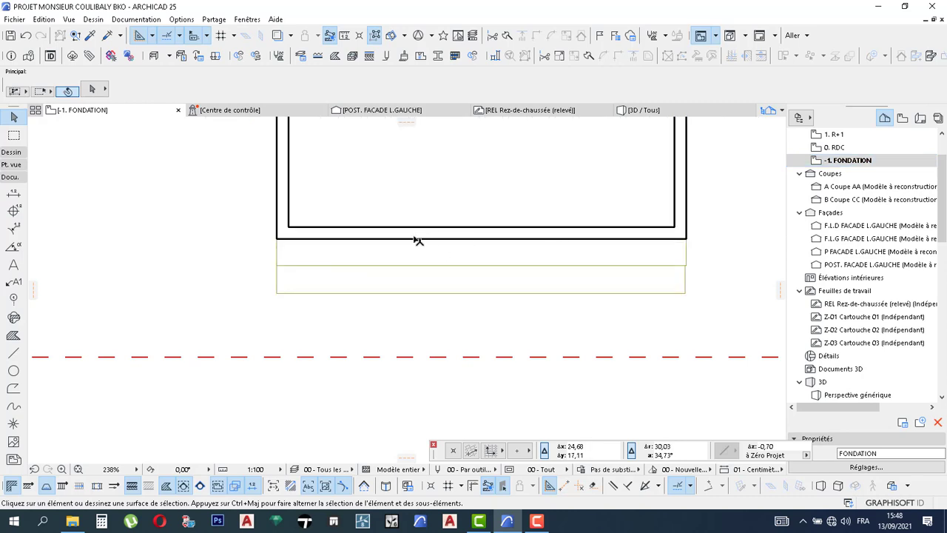
{"action": "right_click", "coordinate": [526, 322]}
{"action": "left_click", "coordinate": [590, 137]}
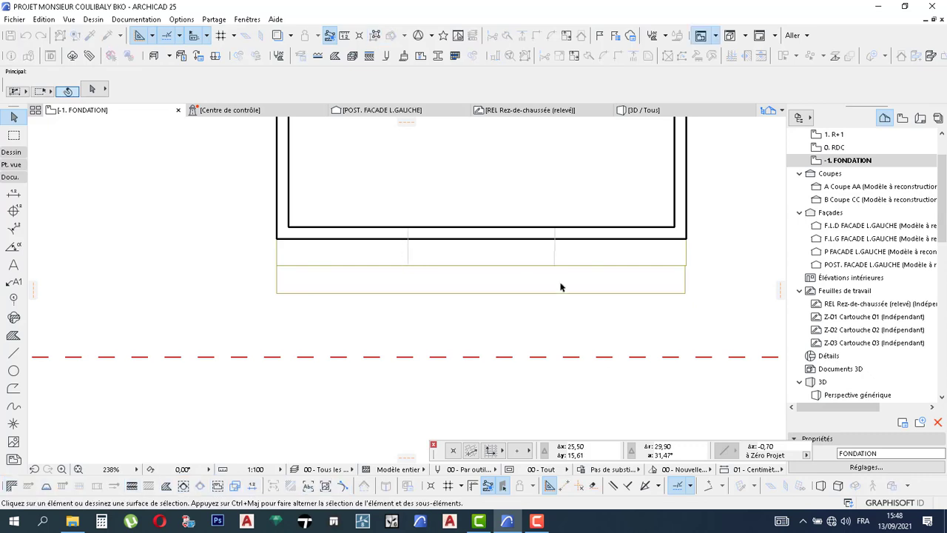
Step: Split the front foundation wall along the right-hand veranda guide line, keeping the portion left of the cut selected
{"action": "left_click", "coordinate": [515, 237]}
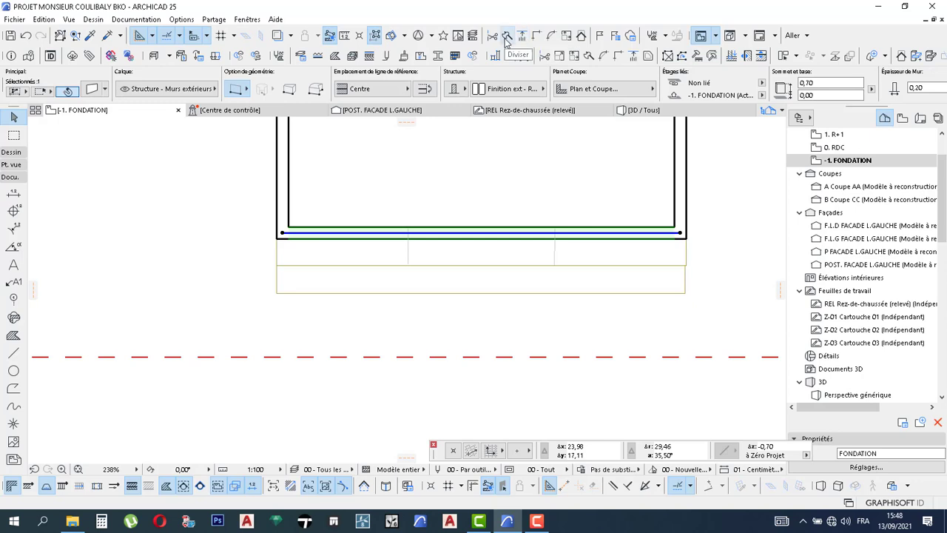
{"action": "left_click", "coordinate": [507, 38]}
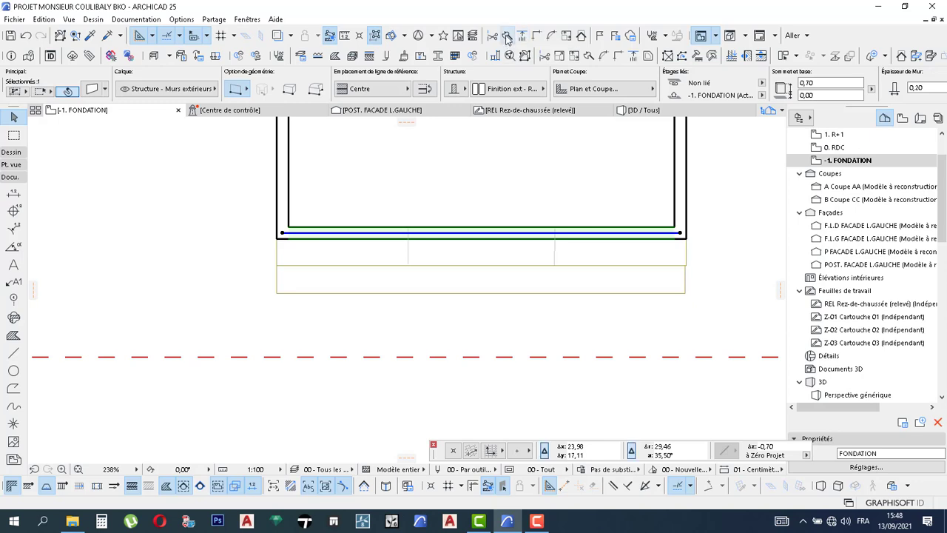
{"action": "scroll", "coordinate": [564, 263], "scroll_direction": "up", "scroll_amount": 4}
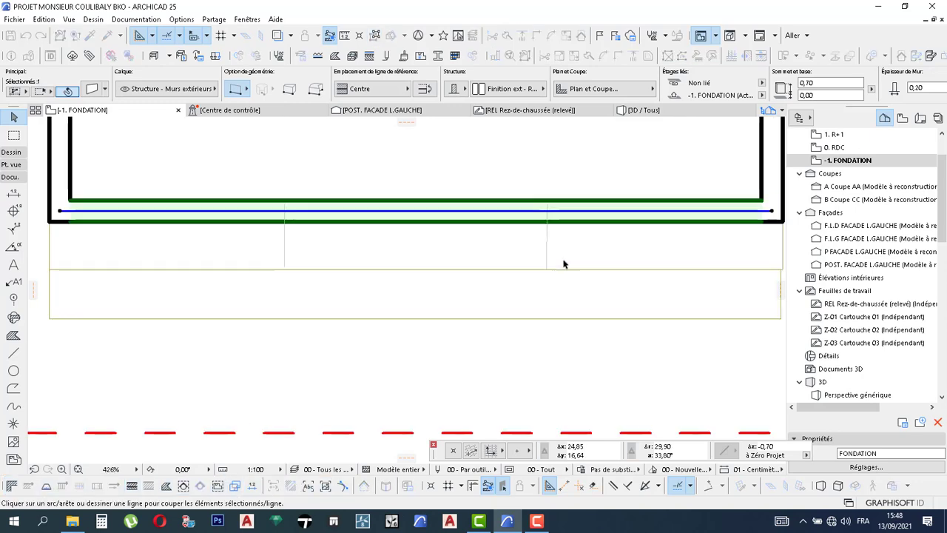
{"action": "left_click", "coordinate": [545, 194]}
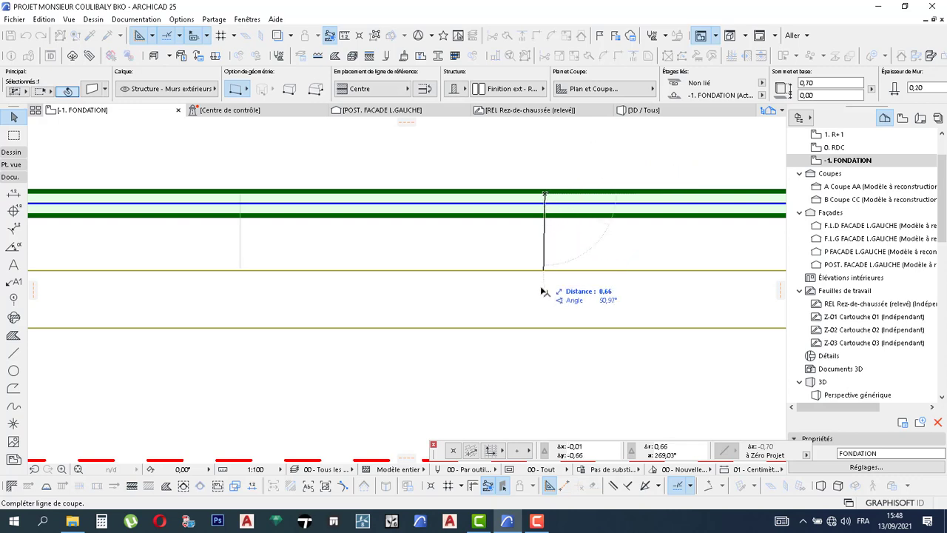
{"action": "left_click", "coordinate": [544, 364]}
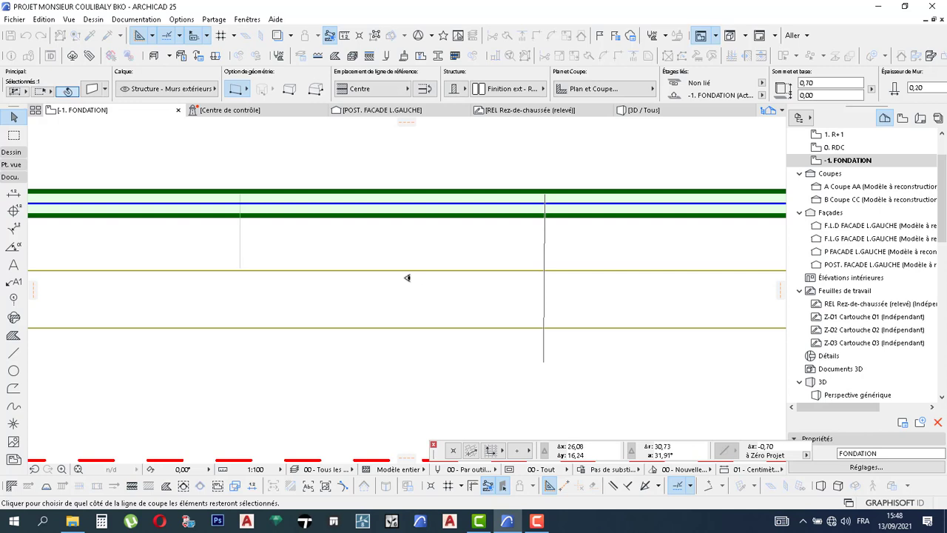
{"action": "left_click", "coordinate": [478, 298]}
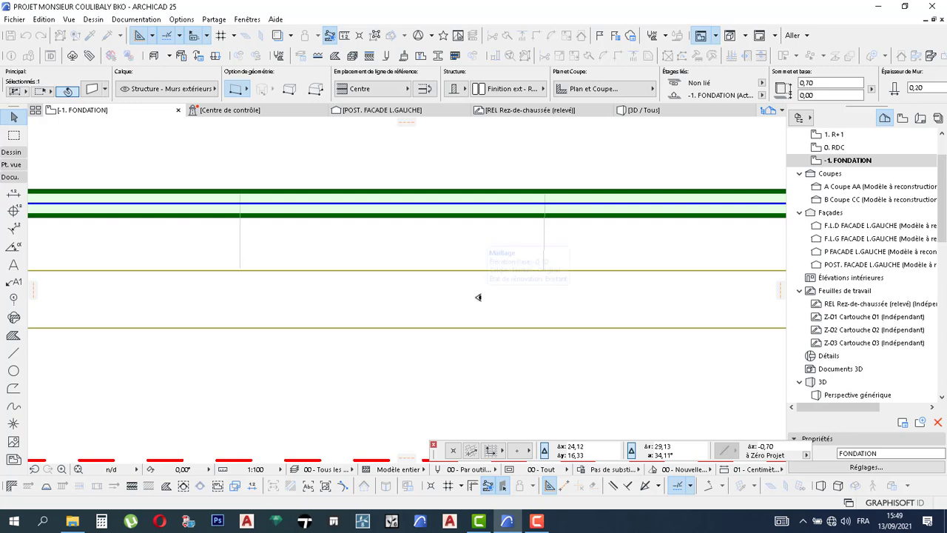
{"action": "left_click", "coordinate": [478, 297]}
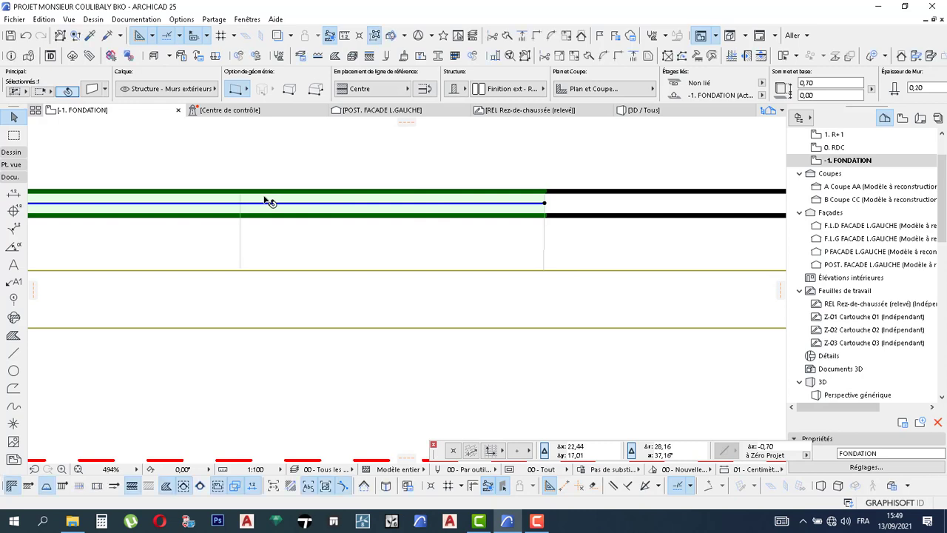
Step: Split the selected front foundation wall along the left-hand guide line, keeping the segment between the two guides selected
{"action": "scroll", "coordinate": [267, 201], "scroll_direction": "down", "scroll_amount": 3}
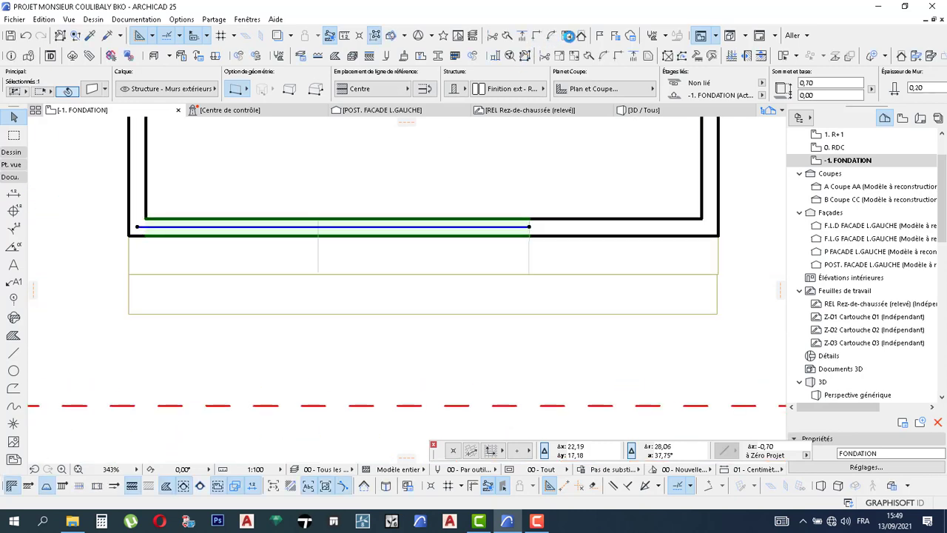
{"action": "left_click", "coordinate": [513, 37]}
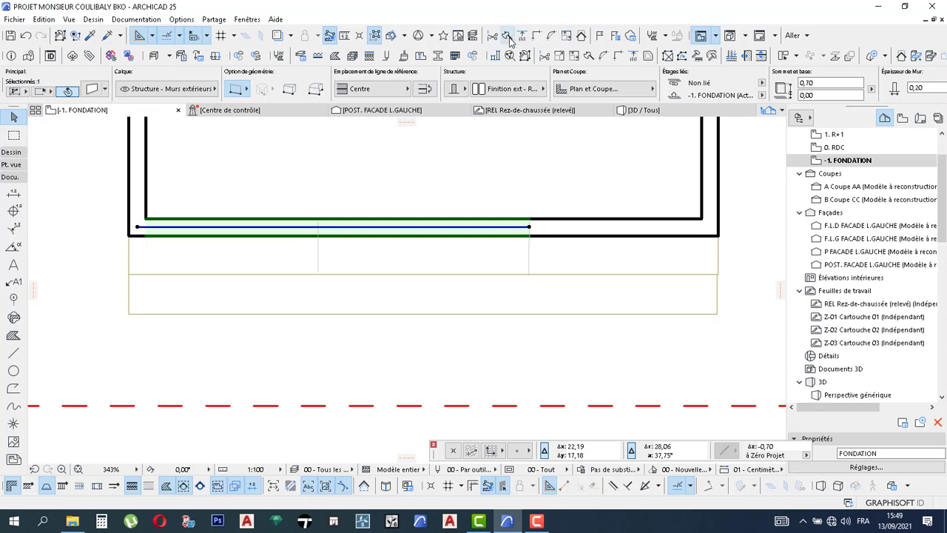
{"action": "left_click", "coordinate": [318, 221]}
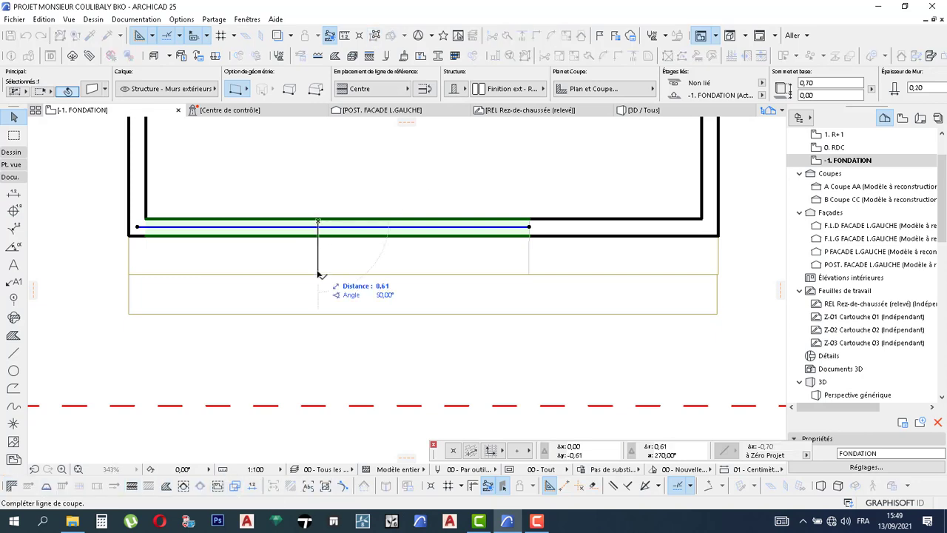
{"action": "left_click", "coordinate": [318, 273]}
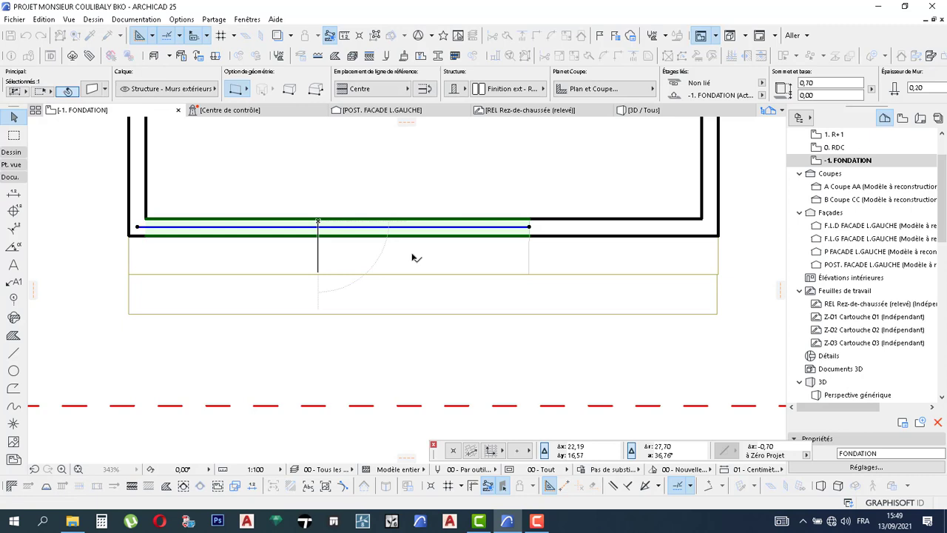
{"action": "left_click", "coordinate": [456, 253]}
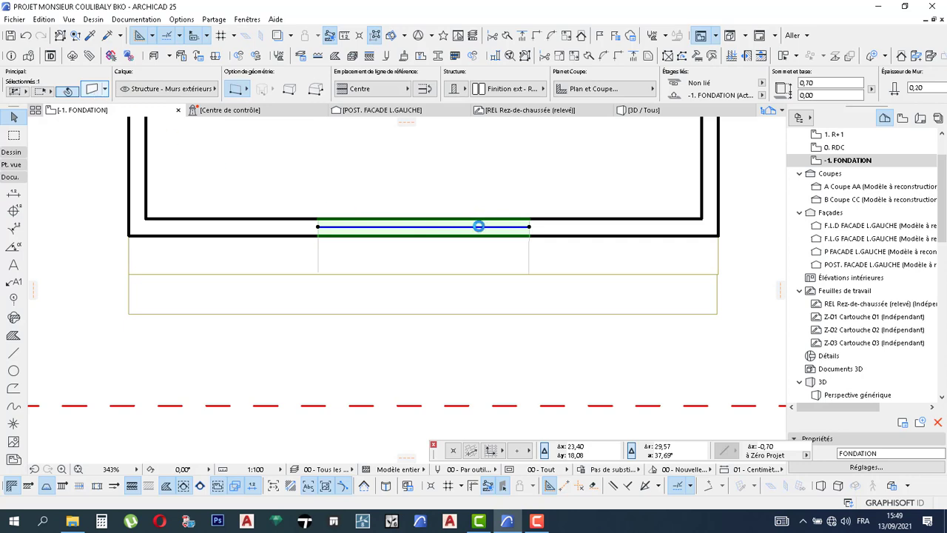
Step: Override the outer surface of the middle foundation wall segment with the FOF CARREAU TERRASSE finish
{"action": "mouse_move", "coordinate": [539, 522]}
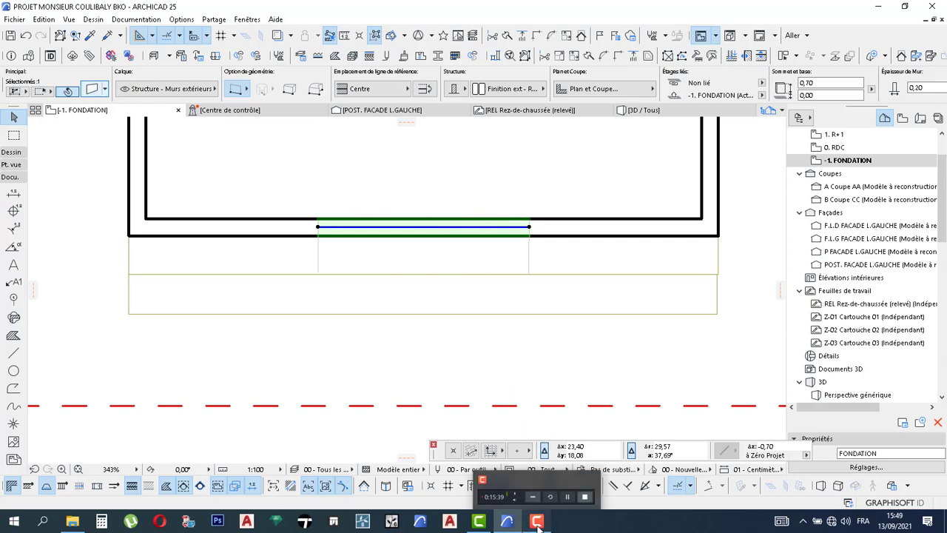
{"action": "key", "text": "ctrl+t"}
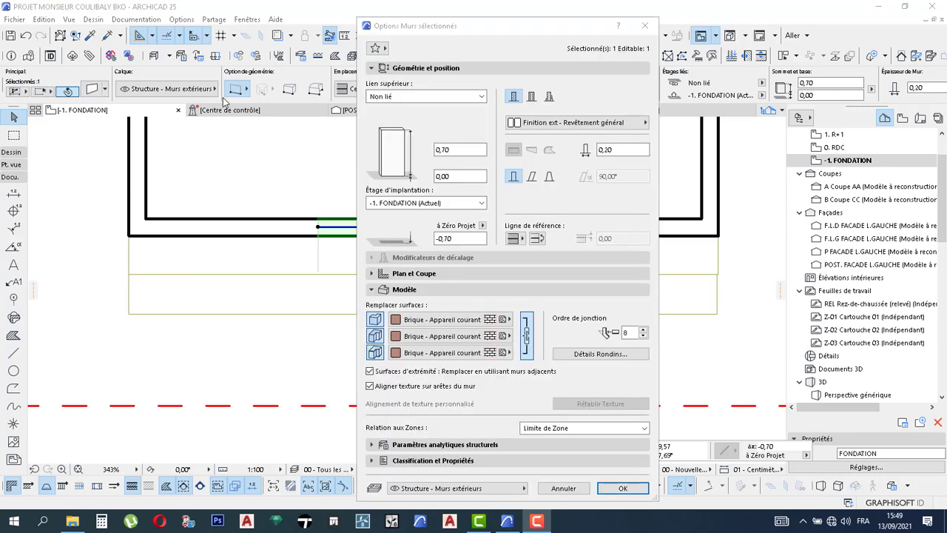
{"action": "left_click", "coordinate": [426, 319]}
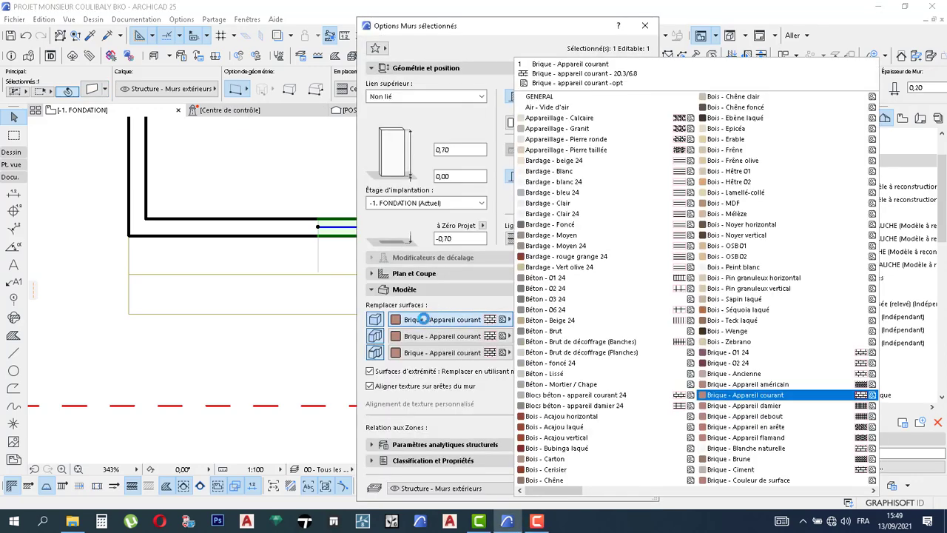
{"action": "scroll", "coordinate": [615, 257], "scroll_direction": "down", "scroll_amount": 2}
{"action": "scroll", "coordinate": [633, 196], "scroll_direction": "down", "scroll_amount": 3}
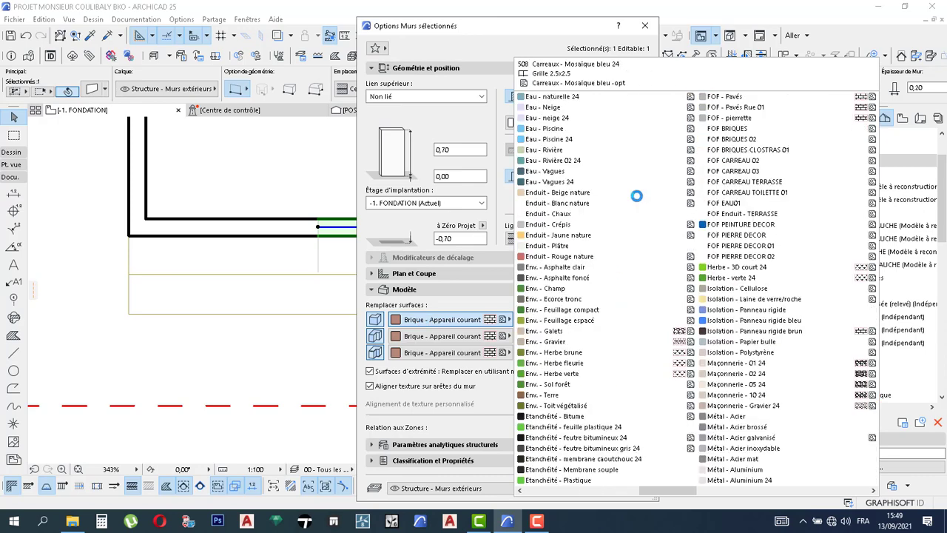
{"action": "left_click", "coordinate": [766, 182]}
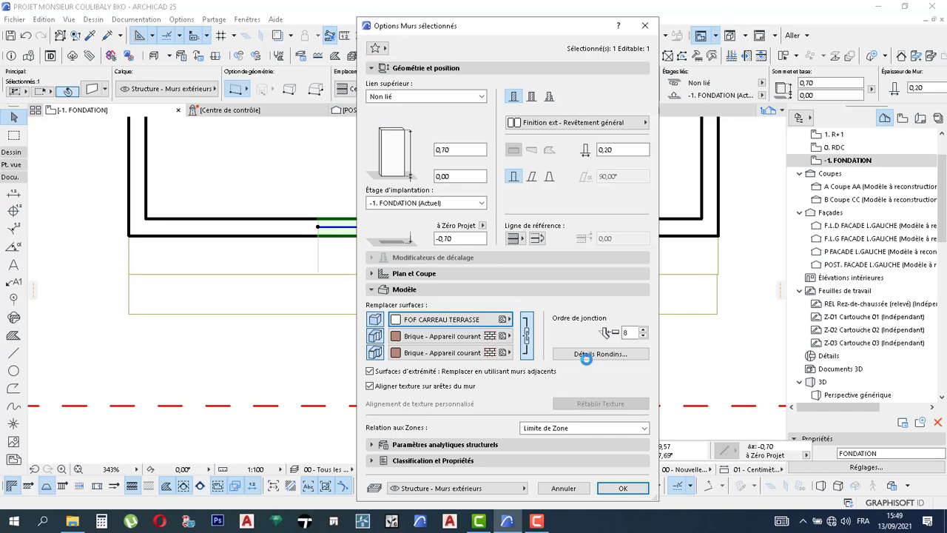
{"action": "left_click", "coordinate": [620, 492]}
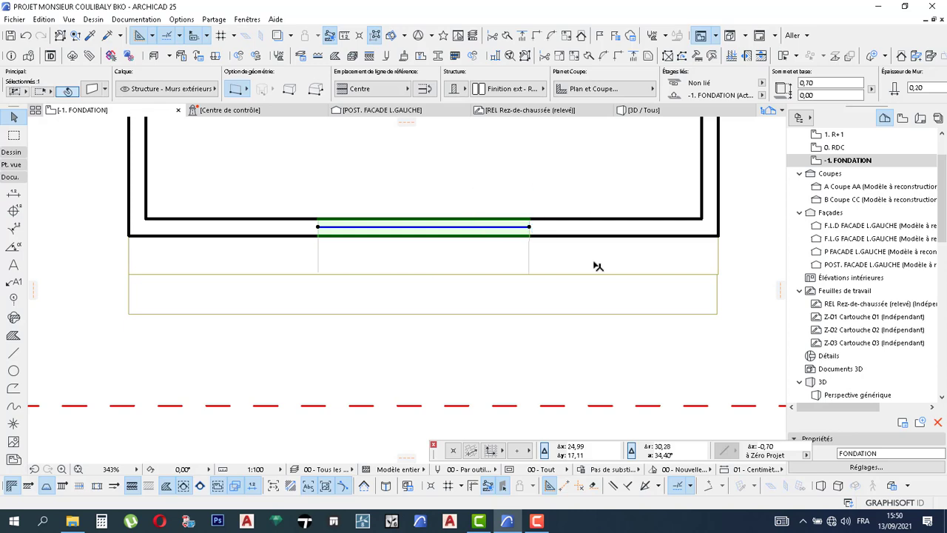
{"action": "left_click", "coordinate": [620, 348]}
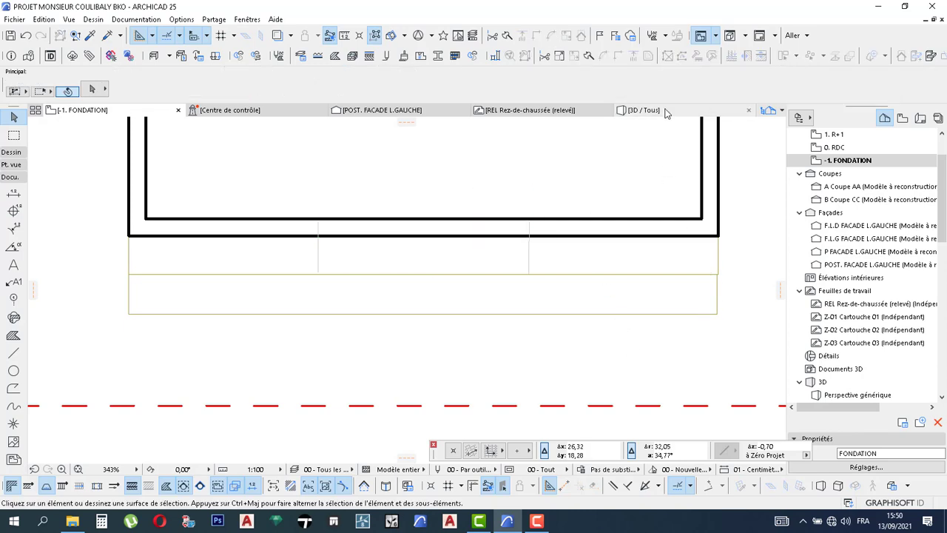
Step: Examine the veranda opening, the foundation wall finish below it and the entrance steps in the 3D perspective
{"action": "left_click", "coordinate": [662, 109]}
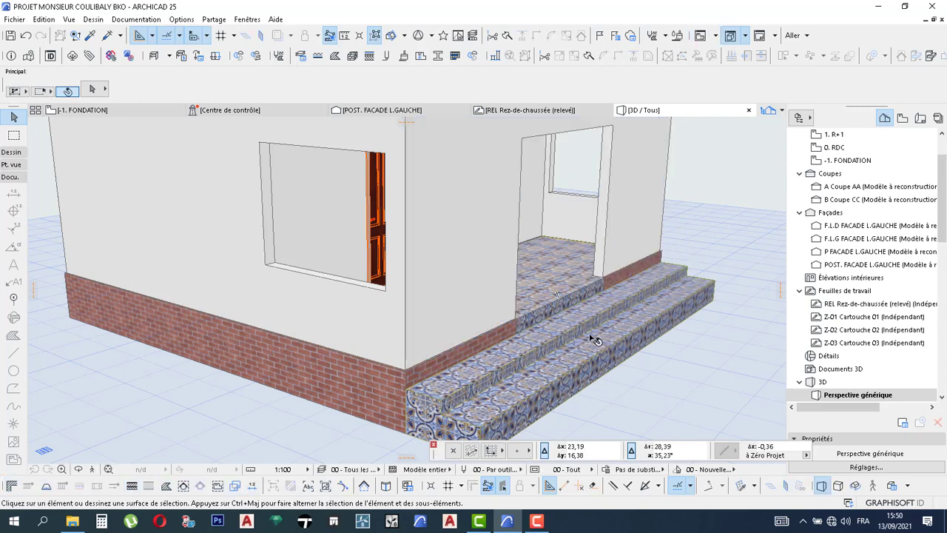
{"action": "scroll", "coordinate": [600, 340], "scroll_direction": "down", "scroll_amount": 3}
{"action": "middle_click_drag", "start_coordinate": [587, 328], "coordinate": [563, 355]}
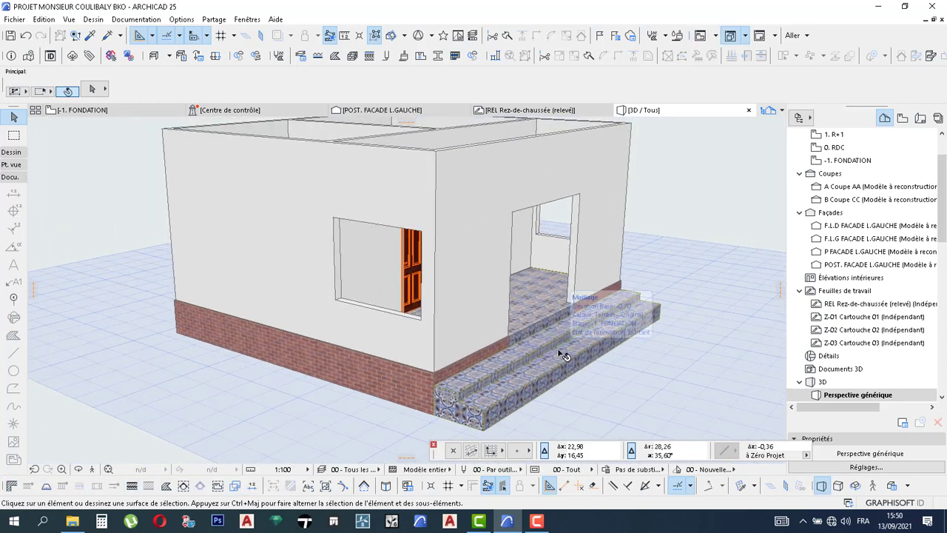
{"action": "left_click", "coordinate": [545, 349]}
{"action": "key", "text": "Escape"}
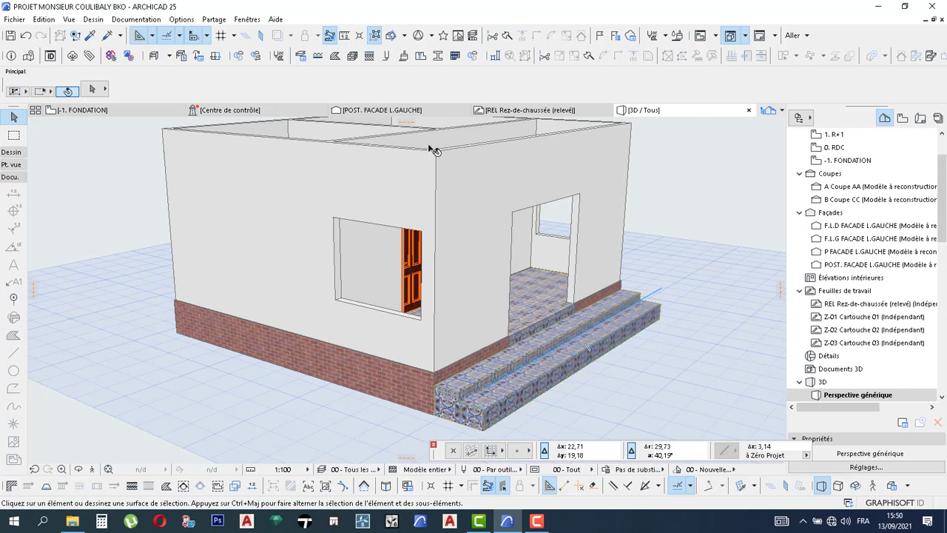
{"action": "middle_click_drag", "start_coordinate": [462, 228], "coordinate": [441, 267]}
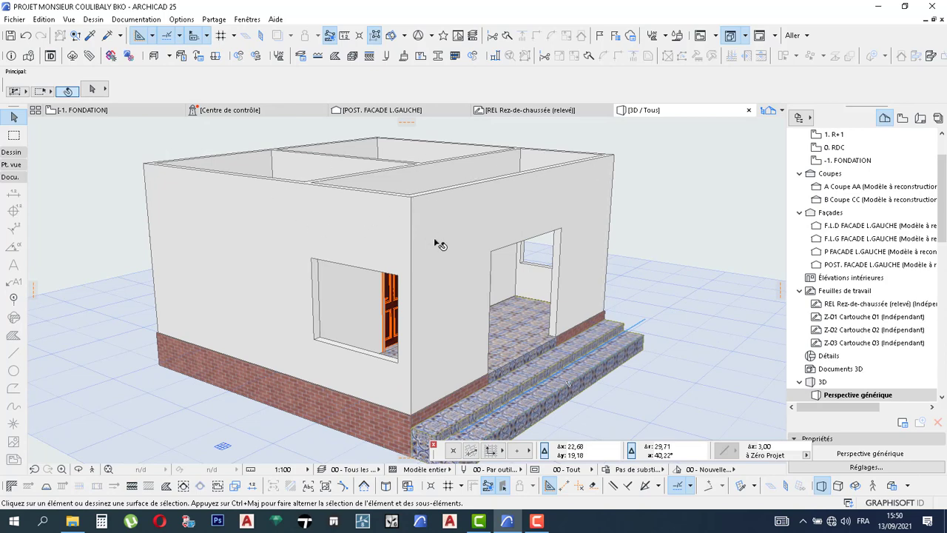
{"action": "middle_click_drag", "start_coordinate": [478, 275], "coordinate": [482, 284], "text": "shift"}
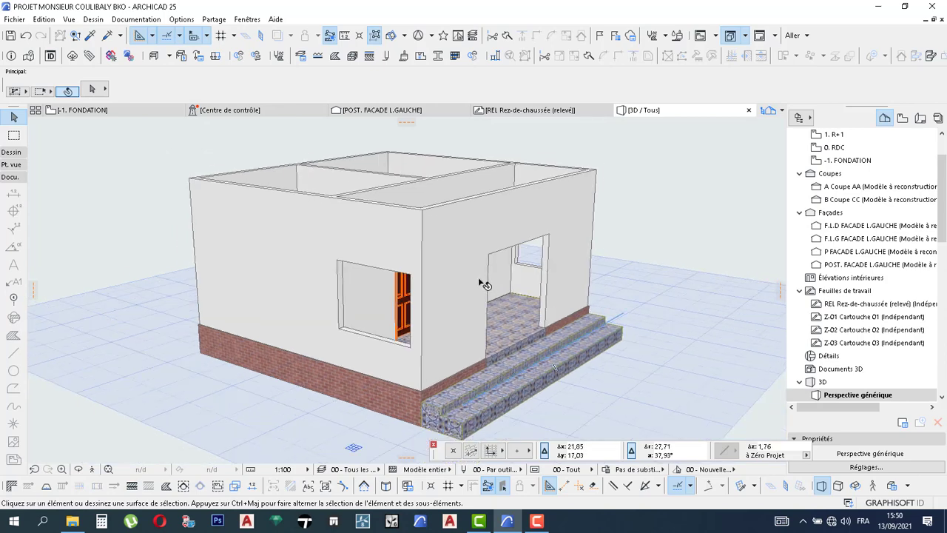